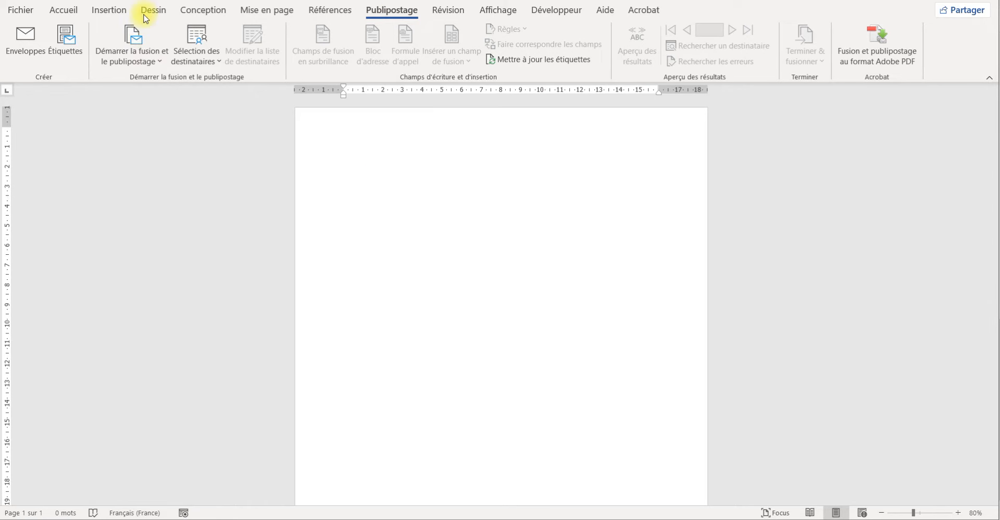
# - Check in the Word ribbon customization options that the Publipostage main tab is enabled
pyautogui.click(23, 11)
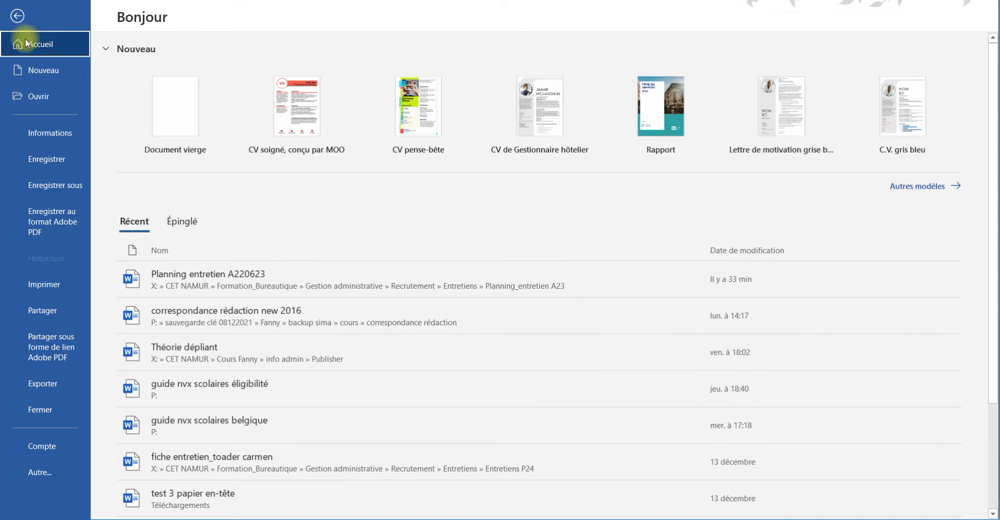
pyautogui.click(51, 470)
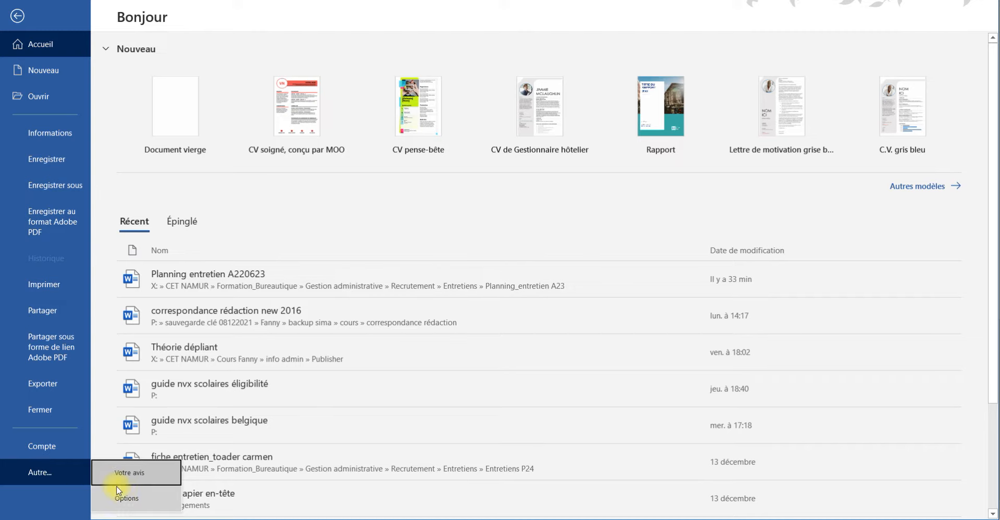
pyautogui.click(127, 498)
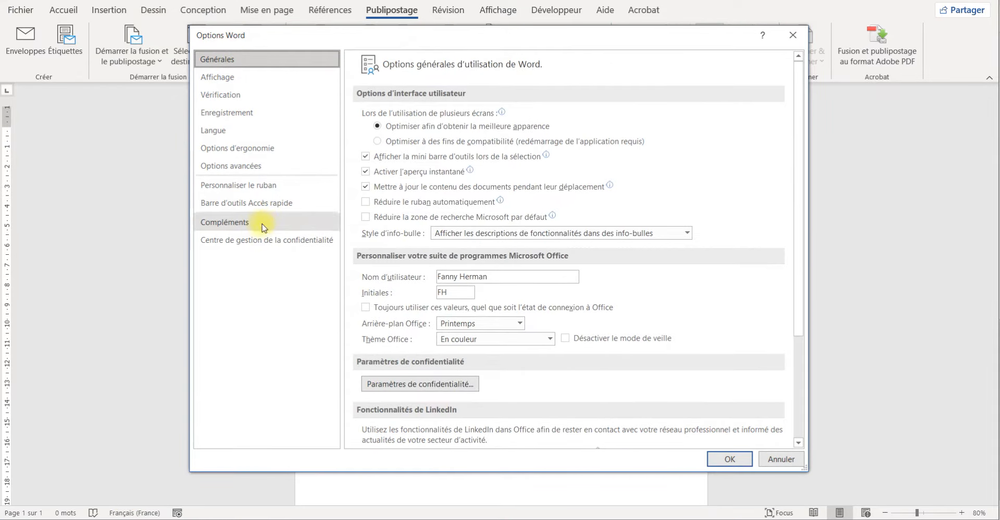
pyautogui.click(286, 186)
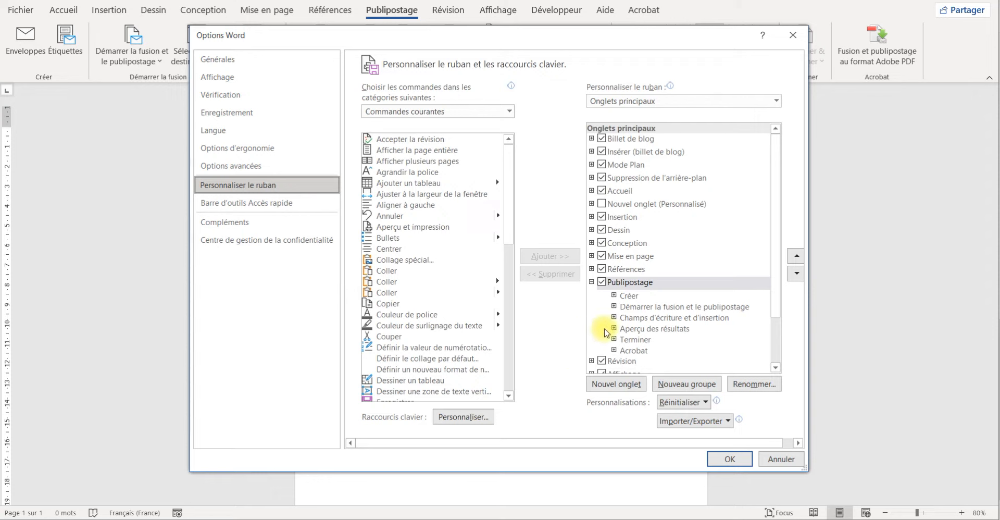
pyautogui.moveTo(774, 252); pyautogui.dragTo(775, 304)
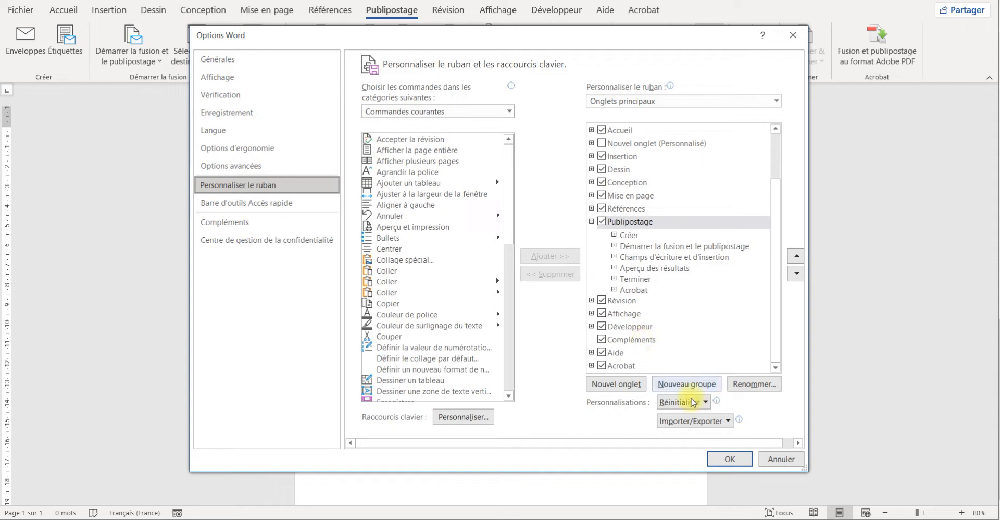
pyautogui.click(742, 461)
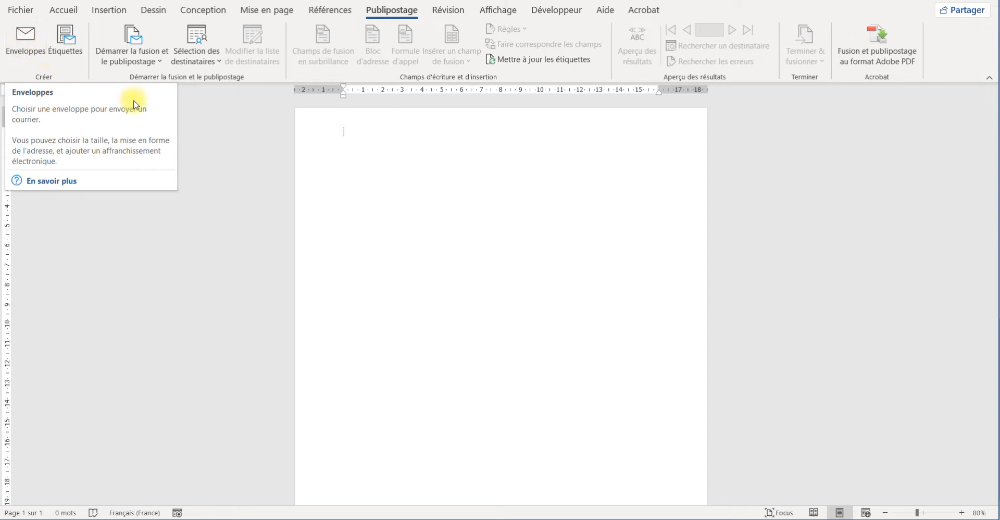
# - Start a label mail merge and choose 3M / Post-it® EU as the label supplier
pyautogui.click(144, 59)
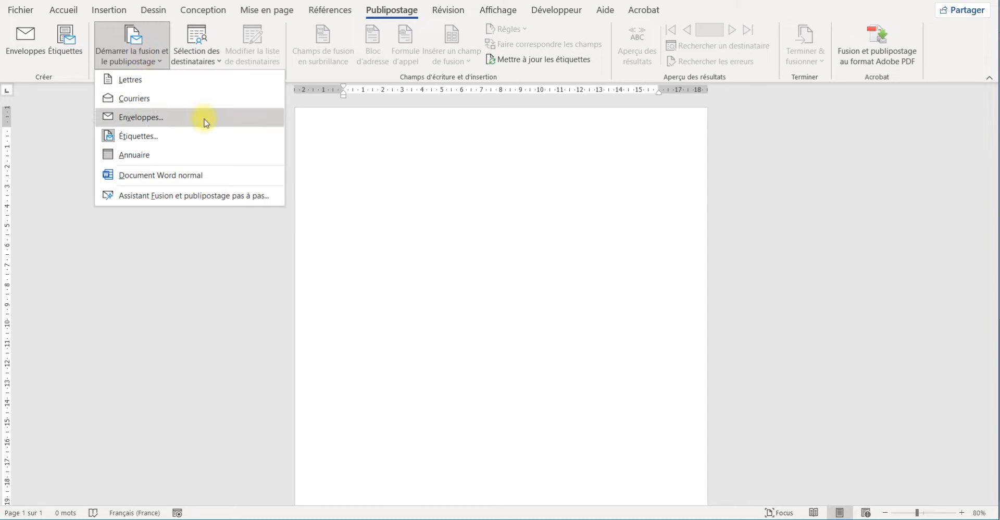
pyautogui.click(179, 138)
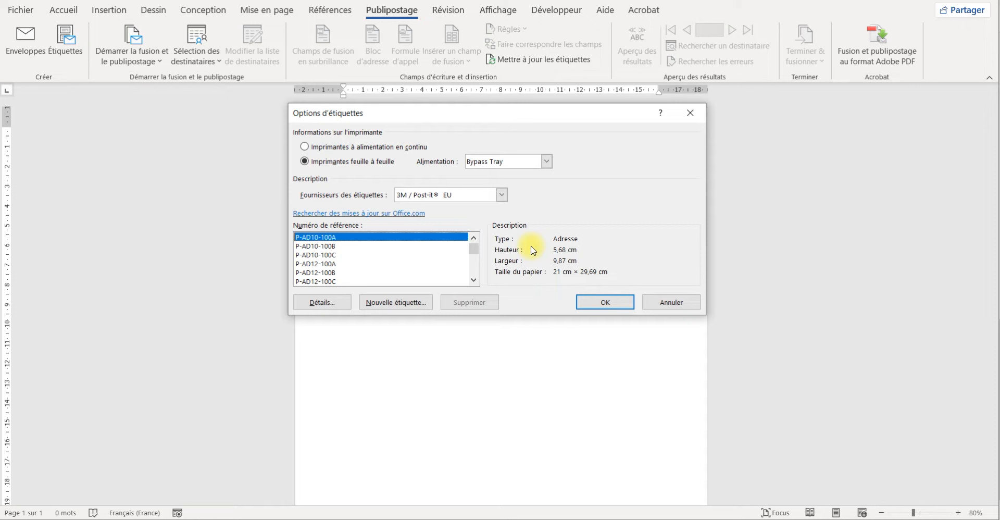
pyautogui.click(501, 194)
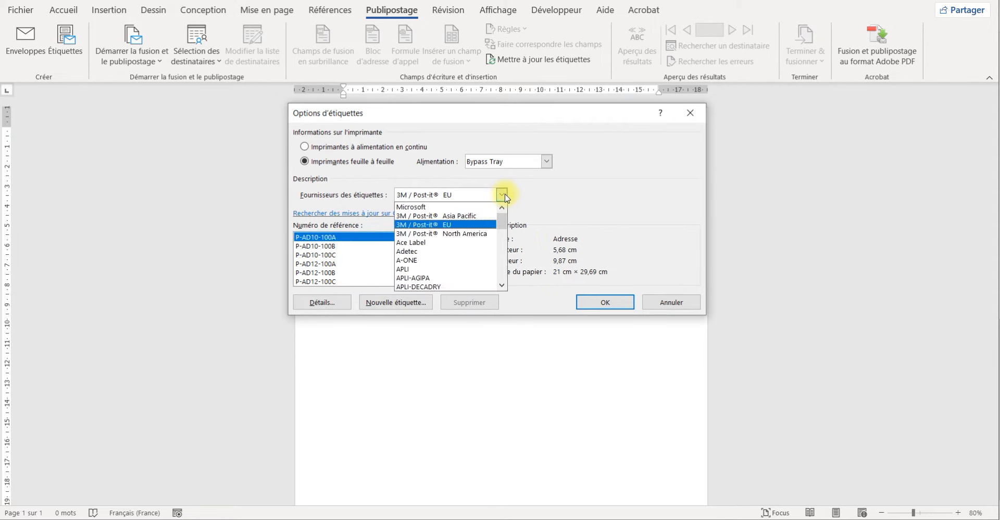
pyautogui.click(463, 223)
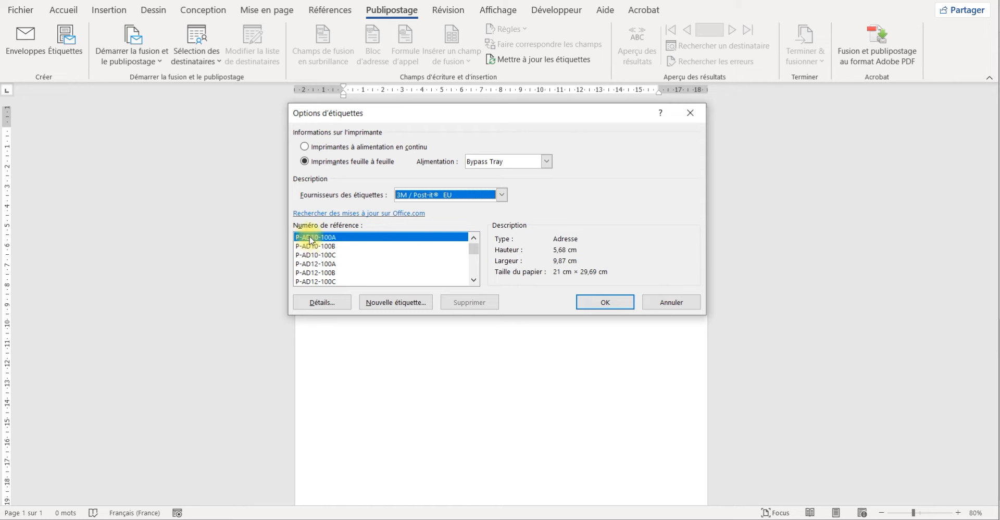
# - Compare the sizes of the supplier's label references, beginning and ending with P-AD10-100A
pyautogui.hotkey('alt', 'Down')
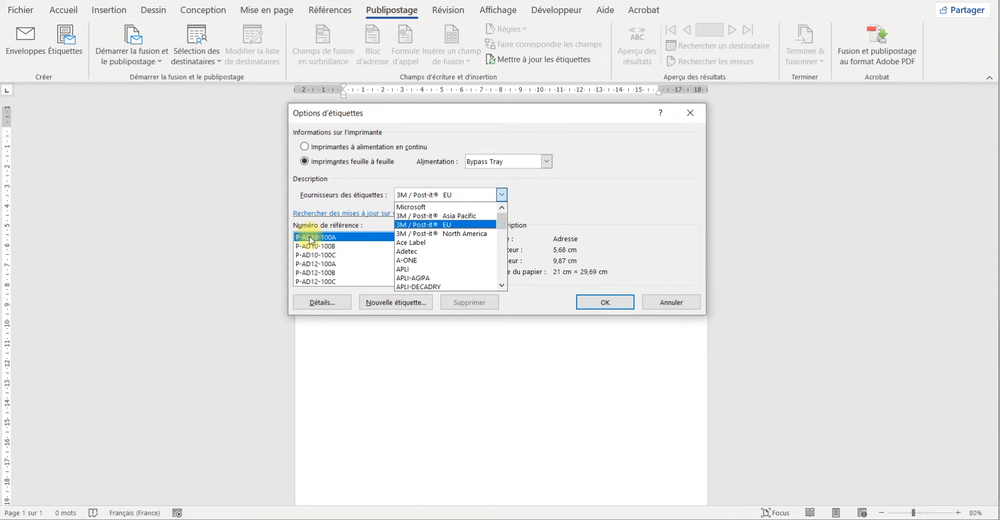
pyautogui.click(309, 240)
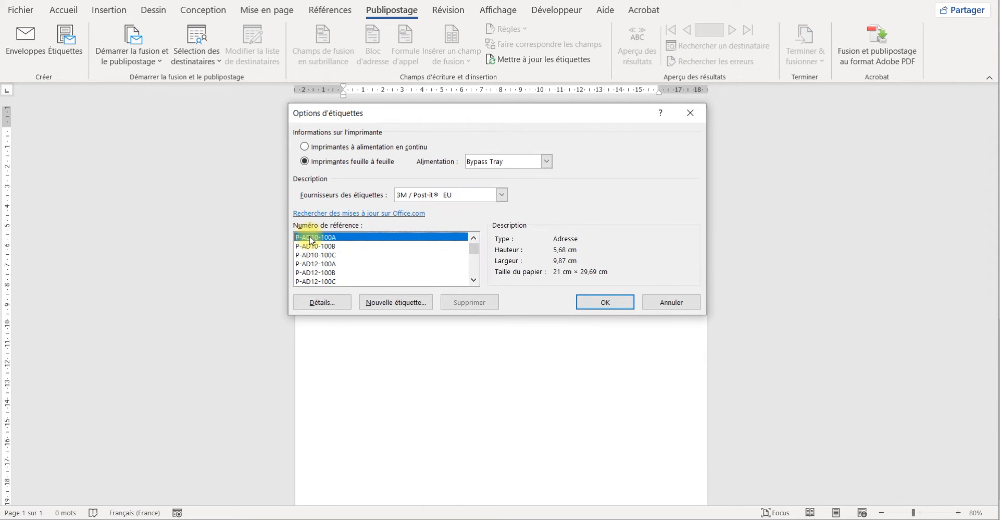
pyautogui.press('Down')
pyautogui.press('Down')
pyautogui.press('Down')
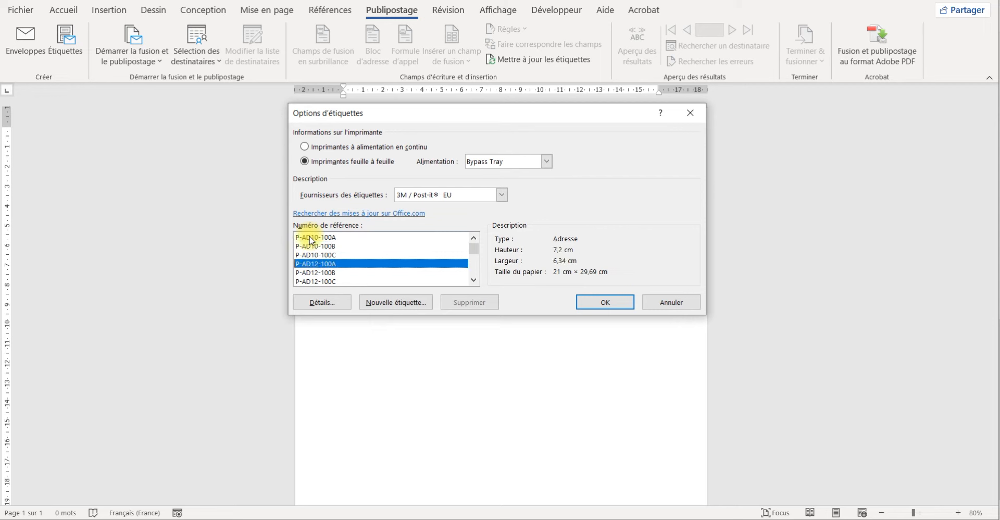
pyautogui.press('Up')
pyautogui.press('Up')
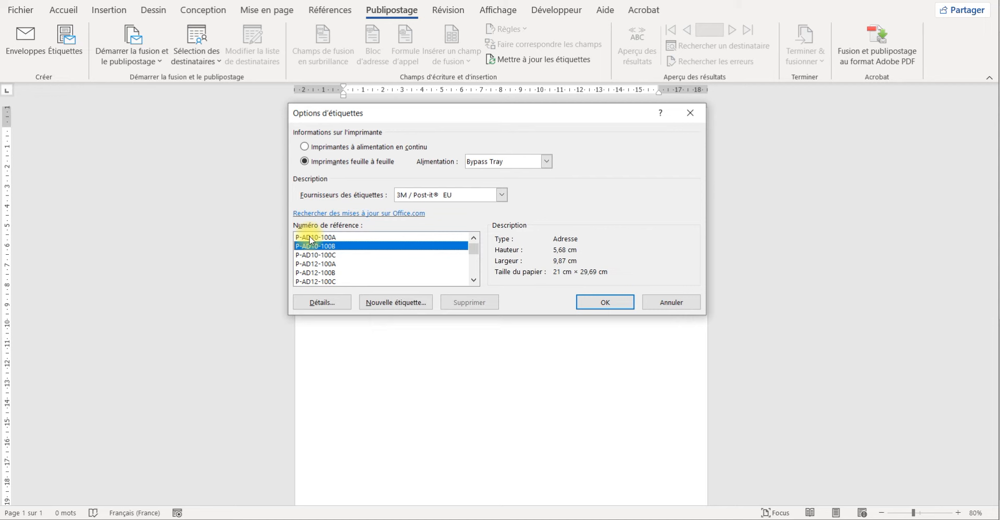
pyautogui.press('Up')
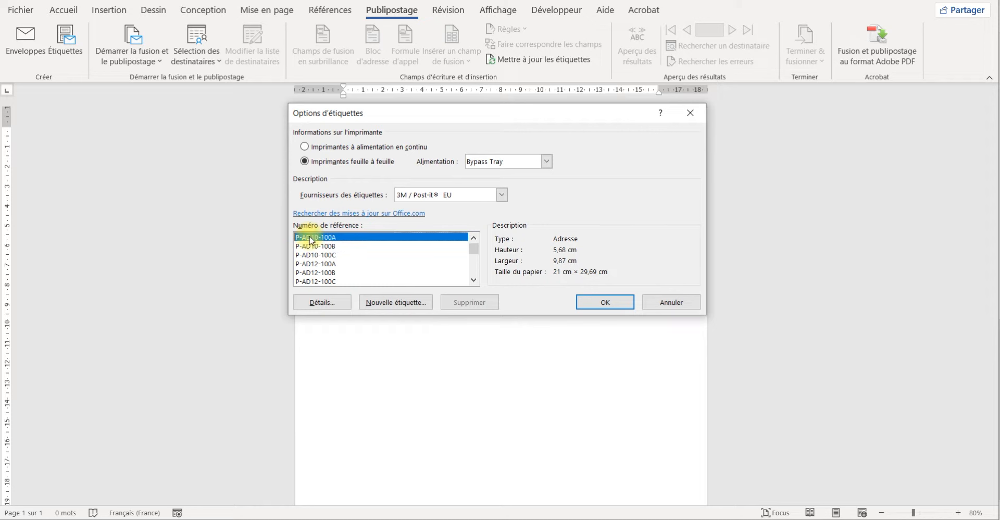
pyautogui.press('Down')
pyautogui.press('Down')
pyautogui.press('Down')
pyautogui.press('Down')
pyautogui.press('Down')
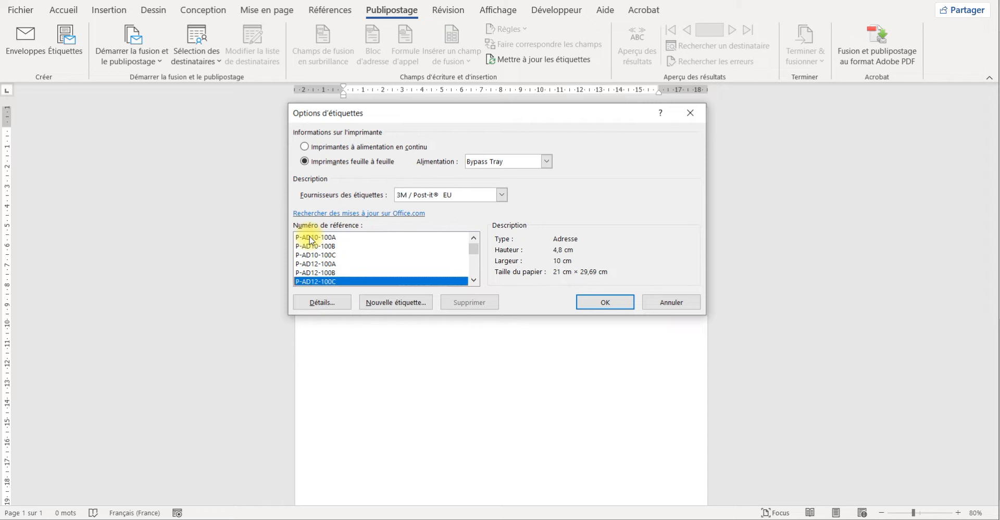
pyautogui.press('Down')
pyautogui.press('Down')
pyautogui.press('Down')
pyautogui.press('Up')
pyautogui.press('Up')
pyautogui.press('Up')
pyautogui.press('Up')
pyautogui.press('Up')
pyautogui.press('Up')
pyautogui.press('Up')
pyautogui.press('Up')
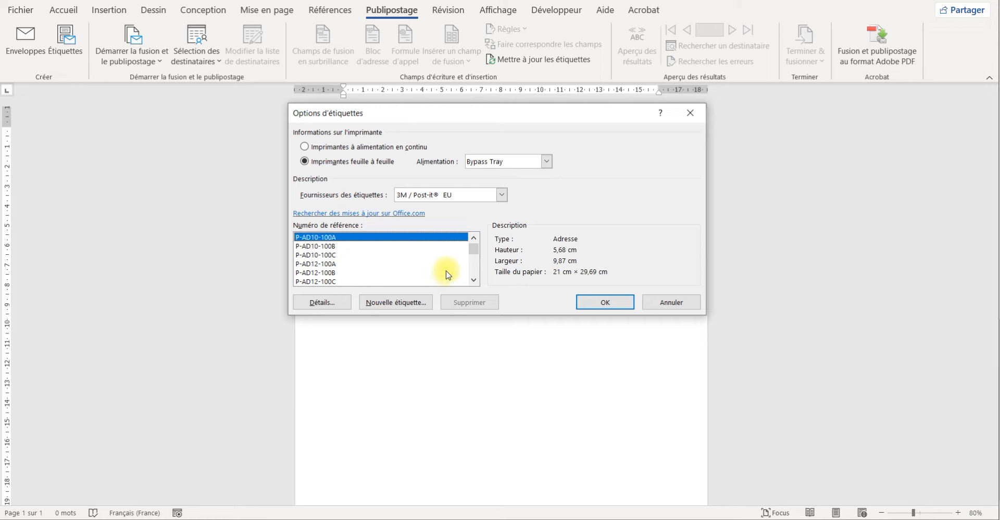
# - View the dimension settings for a custom label without creating one, and generate the label sheet with reference P-AD10-100A
pyautogui.click(401, 301)
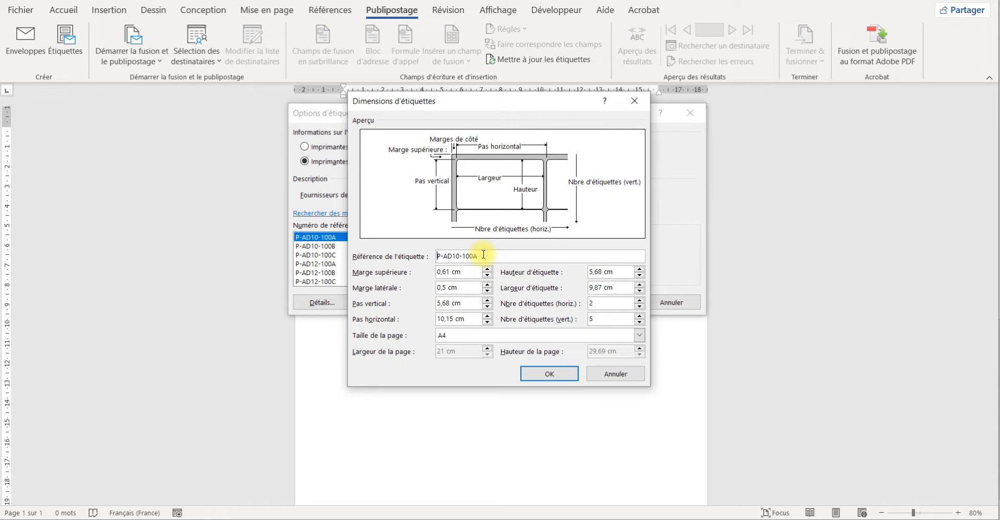
pyautogui.click(617, 374)
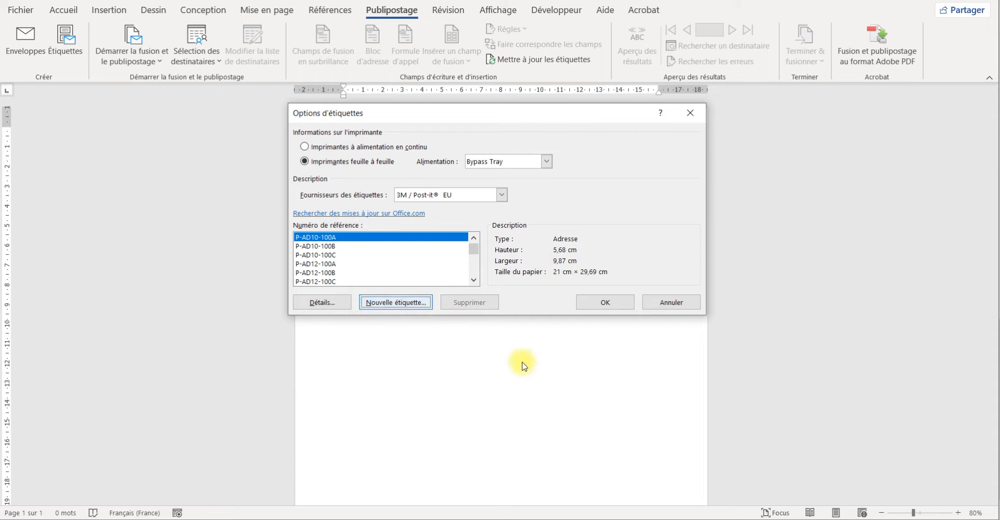
pyautogui.click(605, 302)
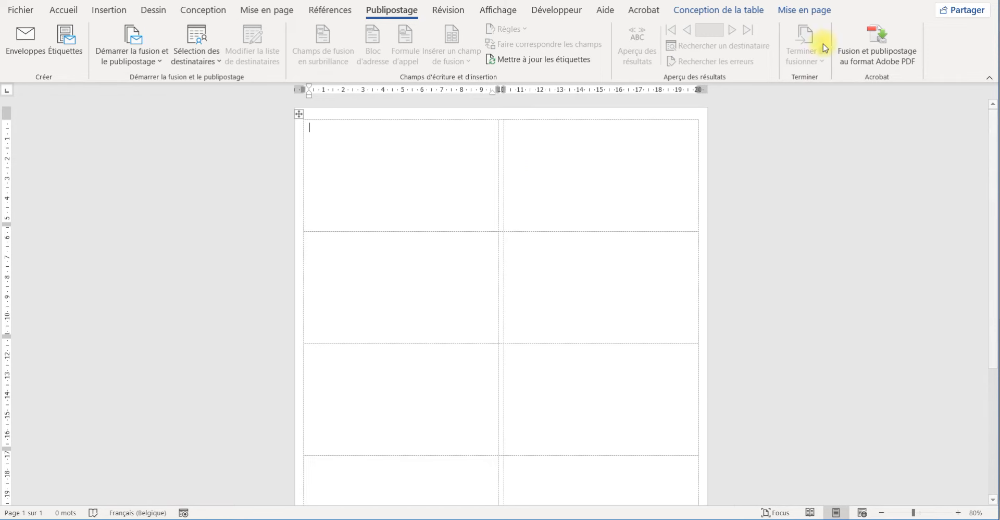
# - Turn off the label table's gridlines and turn them back on
pyautogui.click(820, 14)
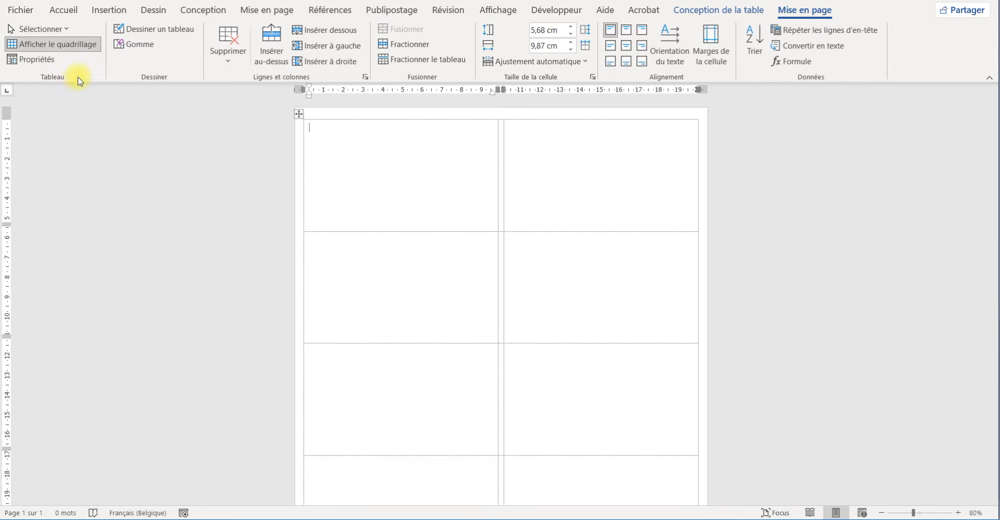
pyautogui.click(75, 46)
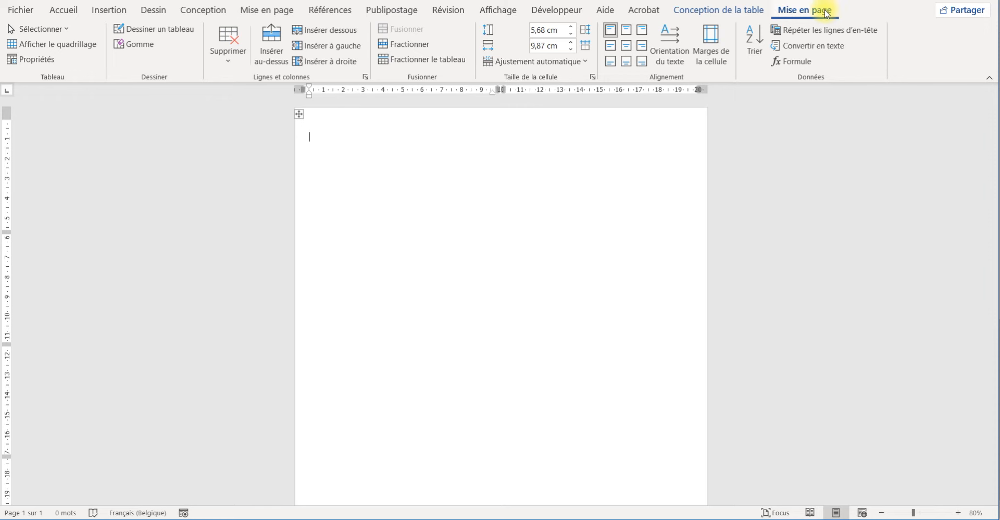
pyautogui.click(757, 11)
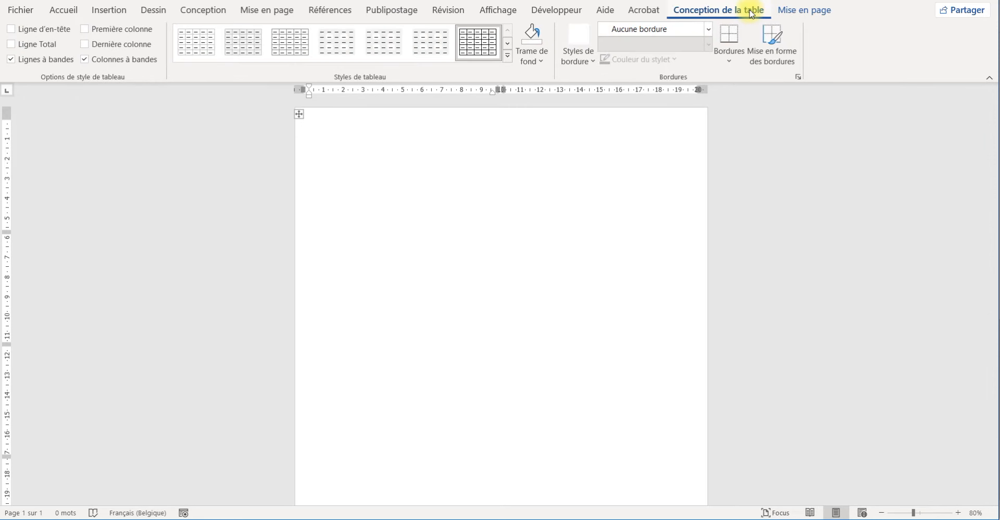
pyautogui.click(816, 10)
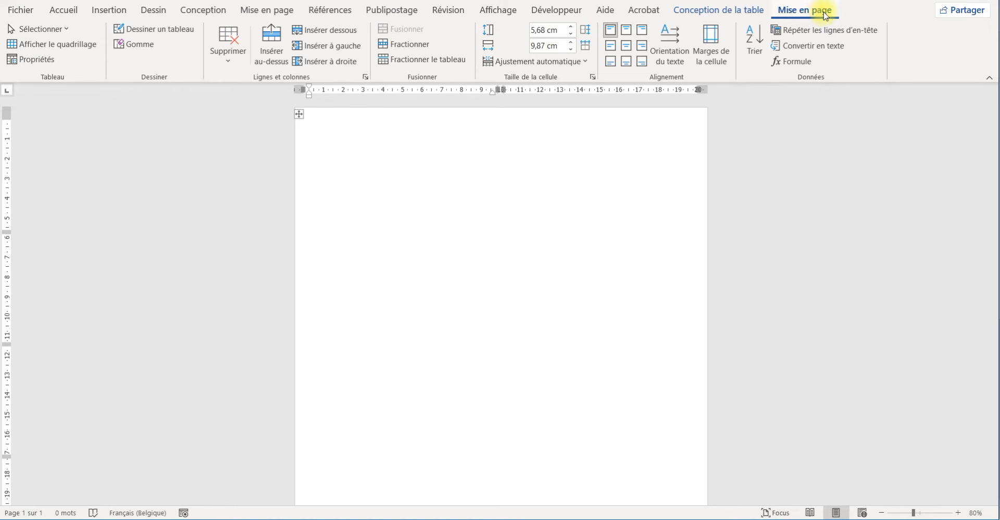
pyautogui.click(37, 46)
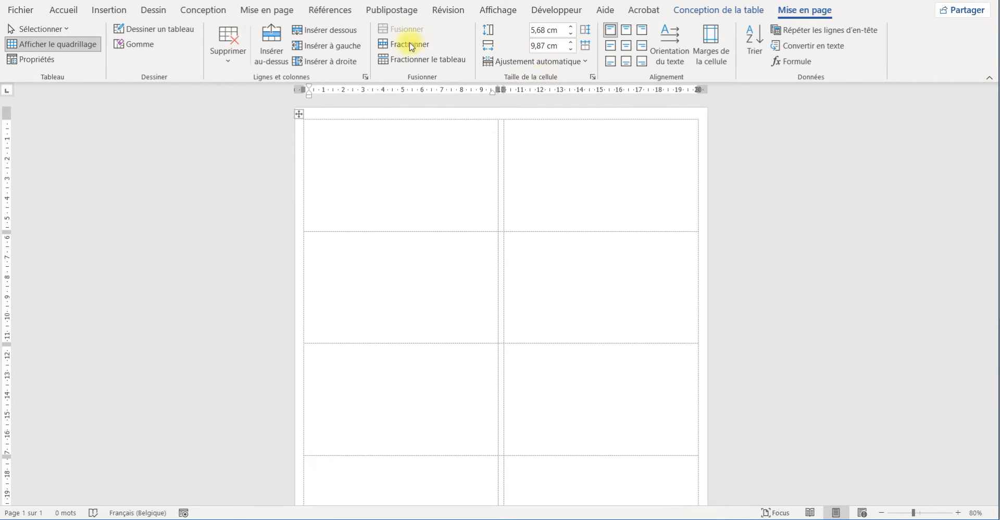
# - Examine the address columns offered for a new recipient list and close it without adding any entry
pyautogui.click(391, 10)
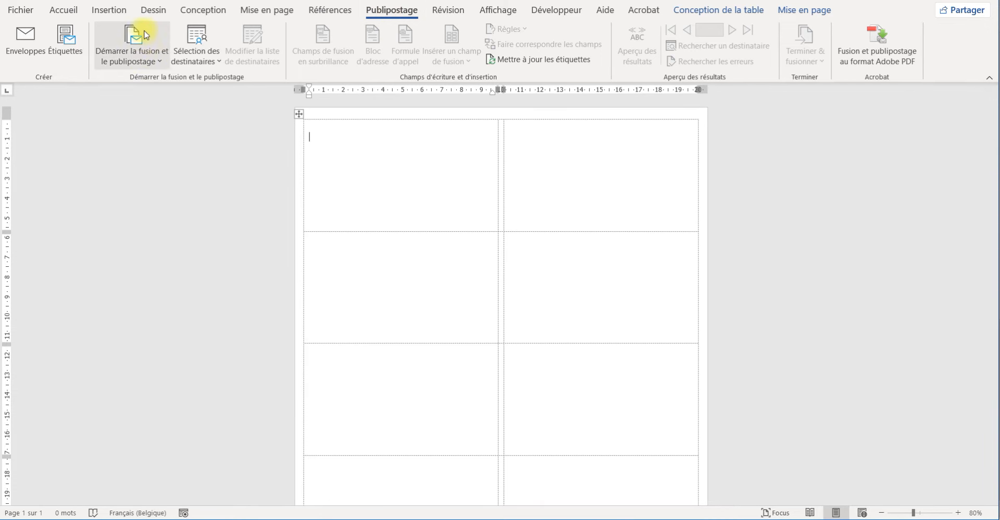
pyautogui.click(215, 59)
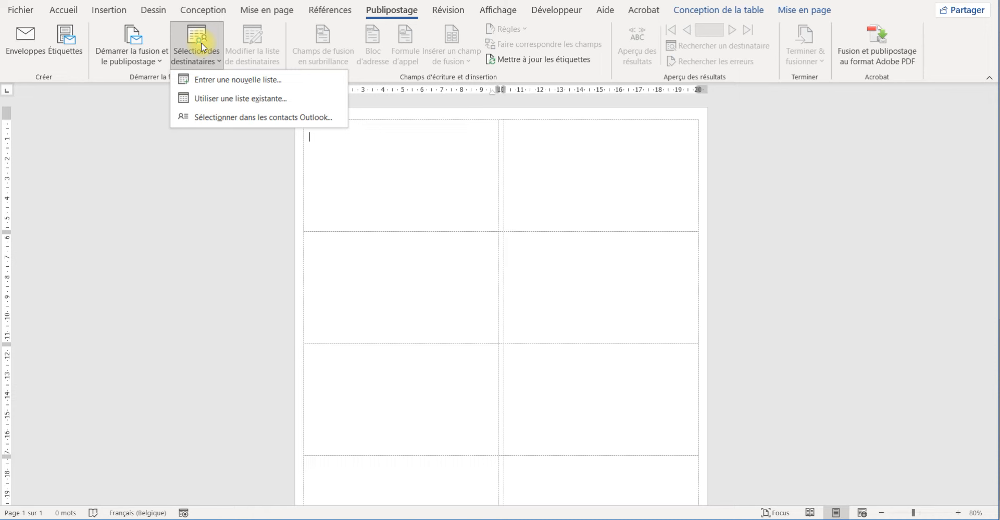
pyautogui.click(250, 82)
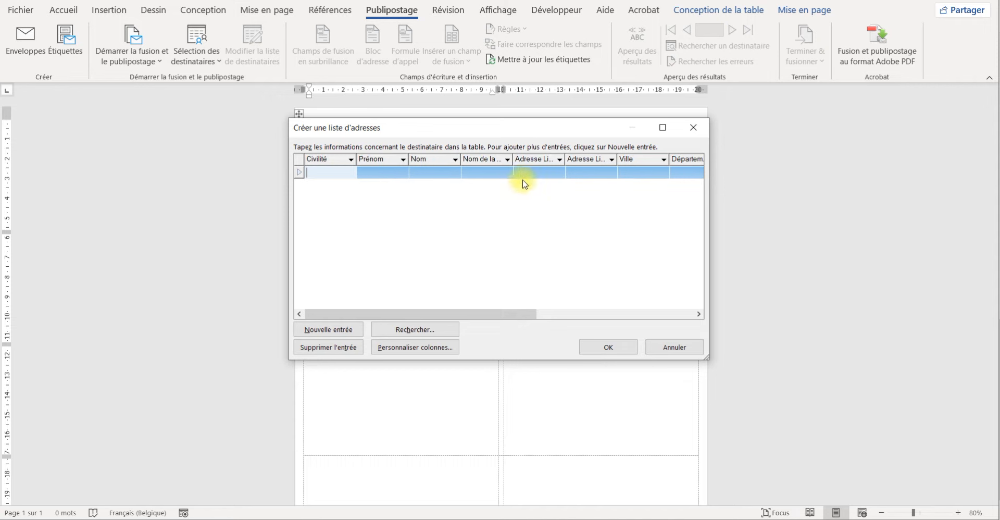
pyautogui.click(698, 313)
pyautogui.click(699, 314)
pyautogui.click(699, 313)
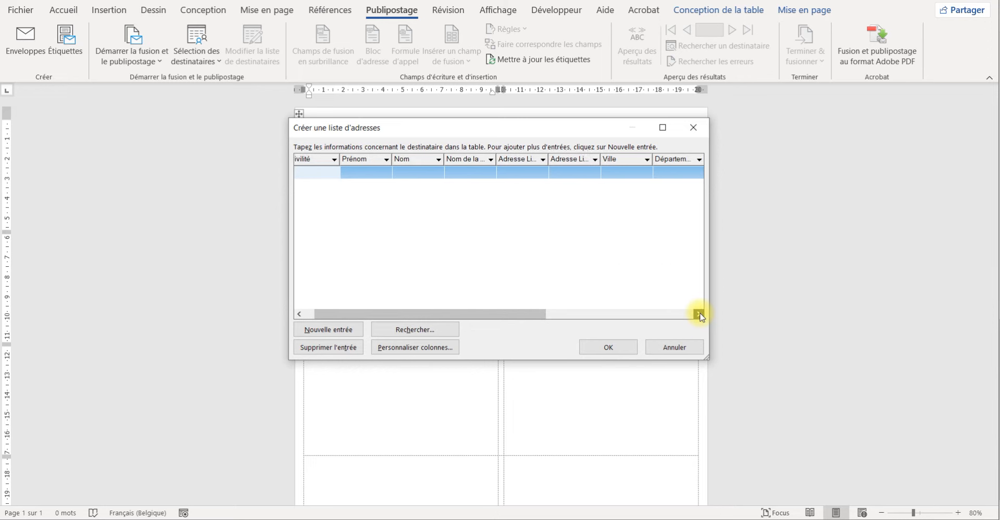
pyautogui.click(699, 314)
pyautogui.click(699, 314)
pyautogui.click(699, 314)
pyautogui.click(699, 314)
pyautogui.click(699, 314)
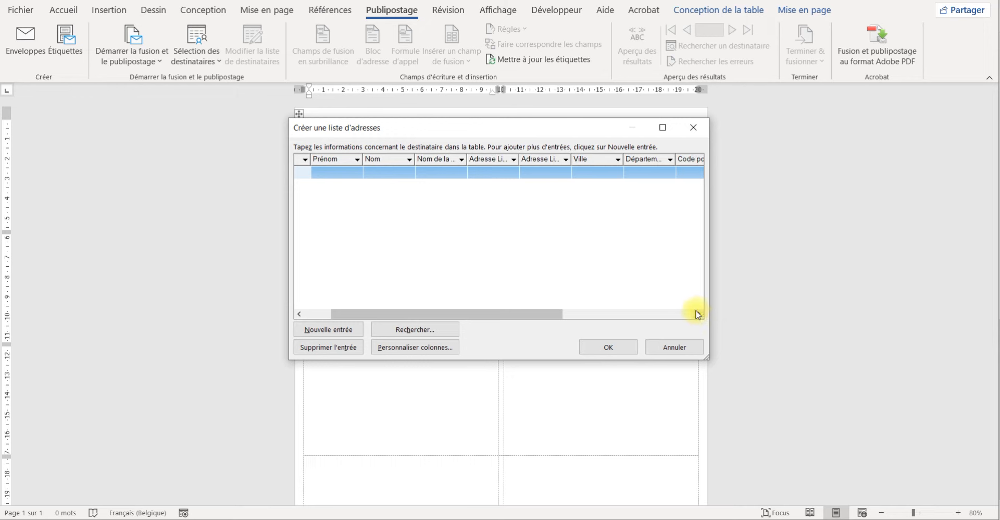
pyautogui.click(676, 347)
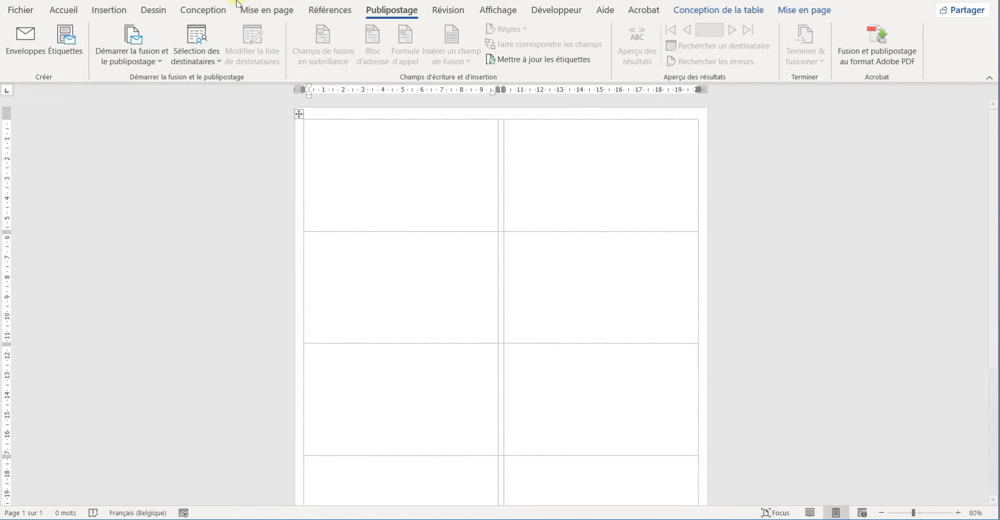
# - Connect the existing recipient list "bd stg A2023" from Documents, using table secr$ with its first row as column headers
pyautogui.click(203, 58)
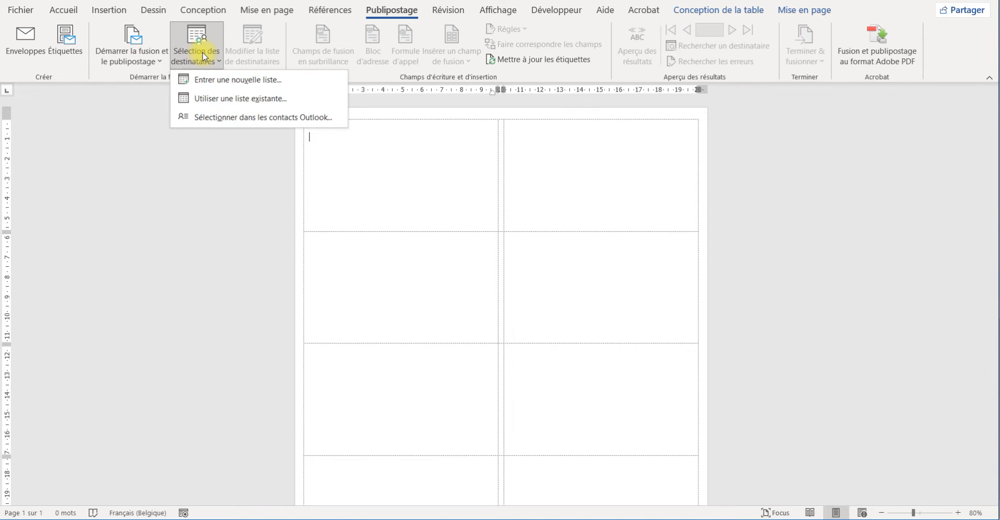
pyautogui.click(261, 102)
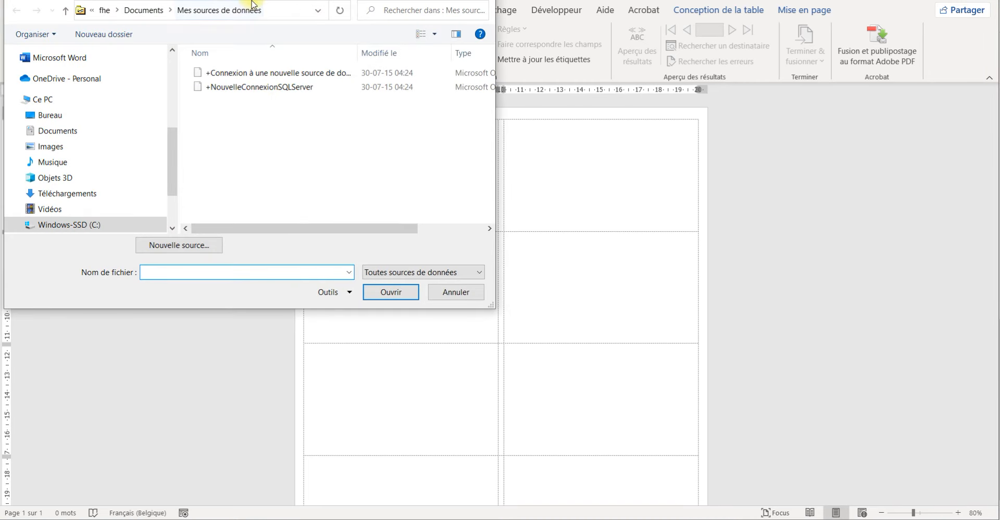
pyautogui.moveTo(225, 0); pyautogui.dragTo(443, 98)
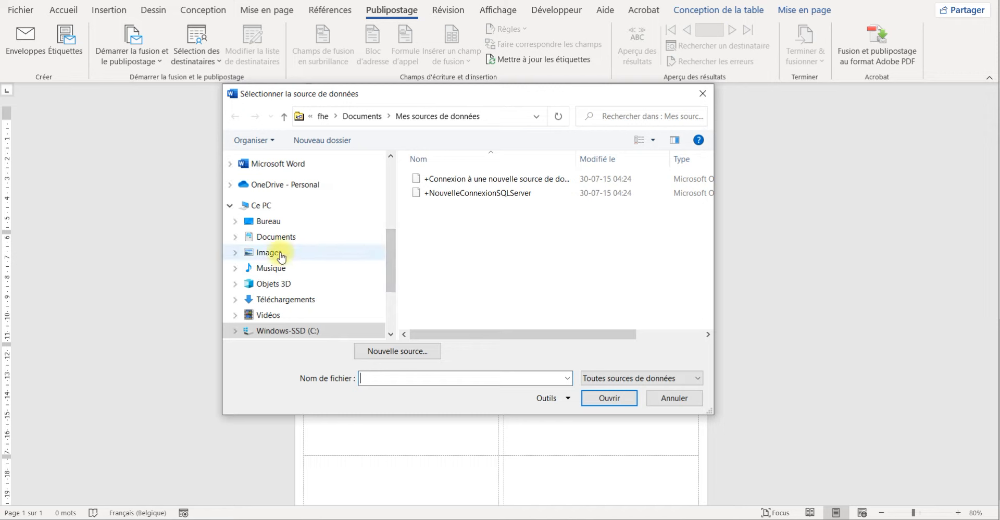
pyautogui.click(292, 240)
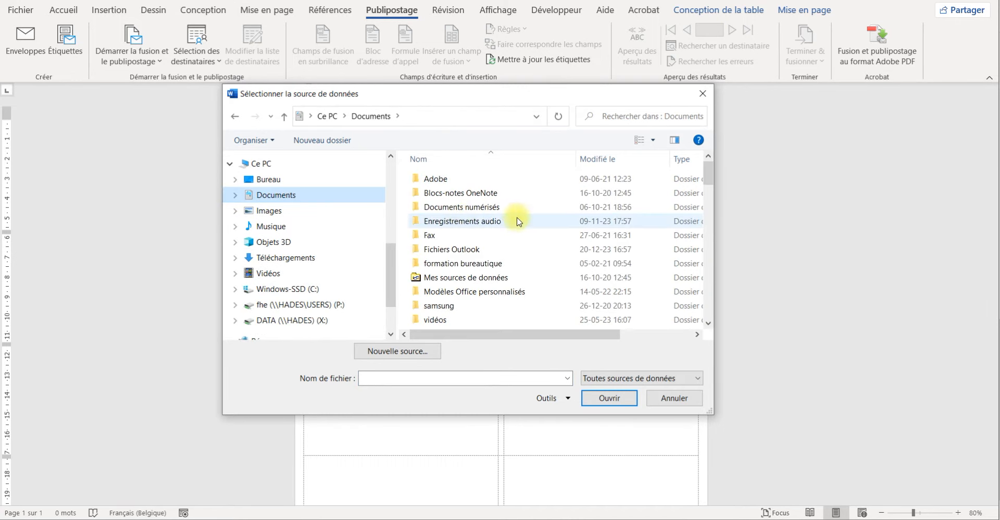
pyautogui.scroll(-5, 462, 229)
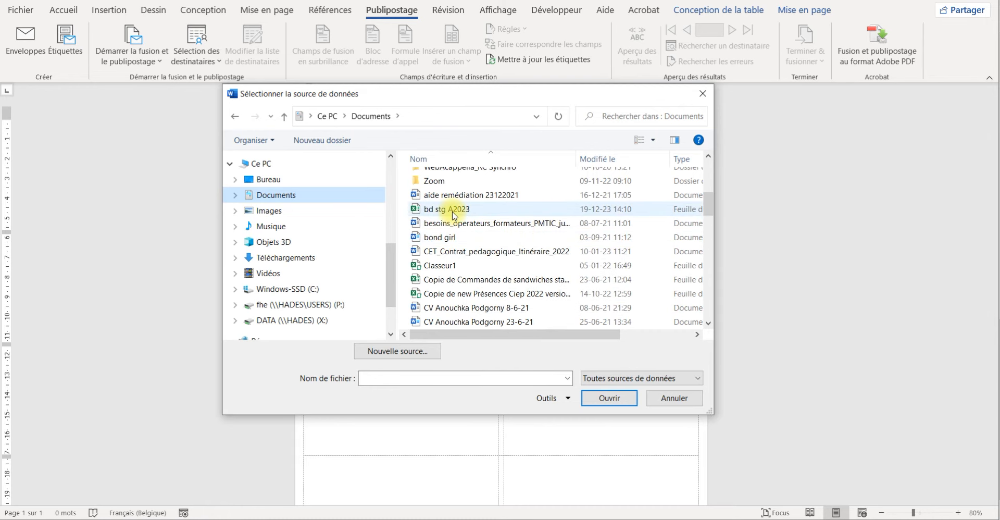
pyautogui.doubleClick(454, 215)
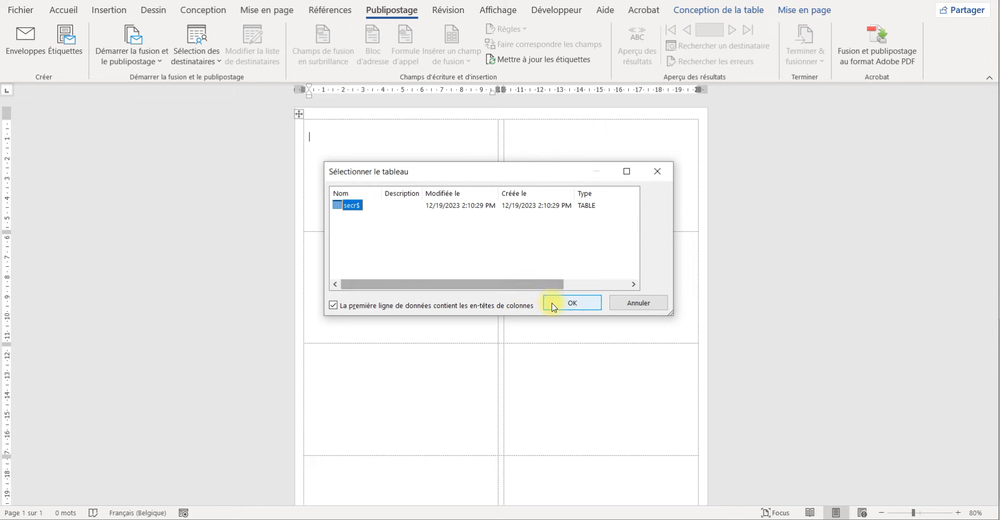
pyautogui.click(572, 307)
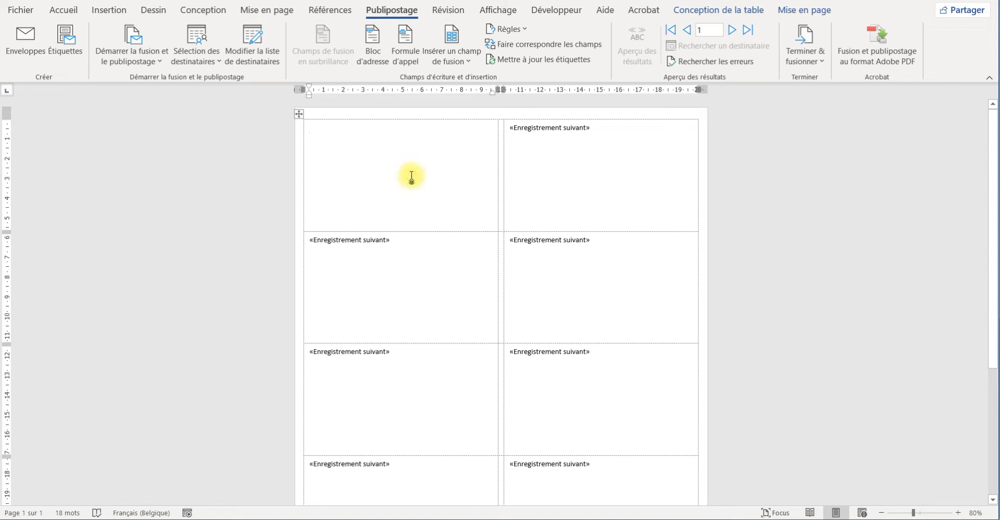
# - Insert the merge fields Titre, Prénom, Nom, Adresse, CP and Localité into the first label
pyautogui.click(469, 61)
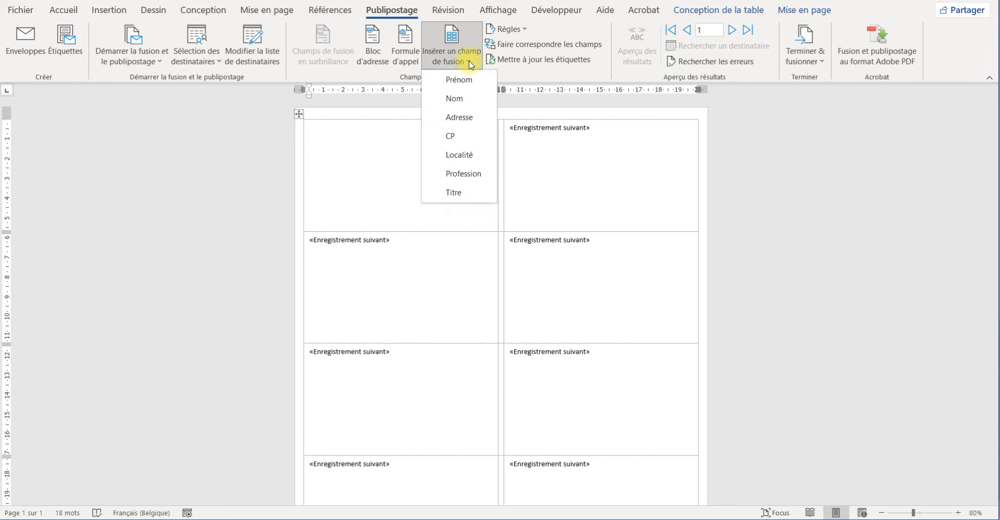
pyautogui.click(454, 194)
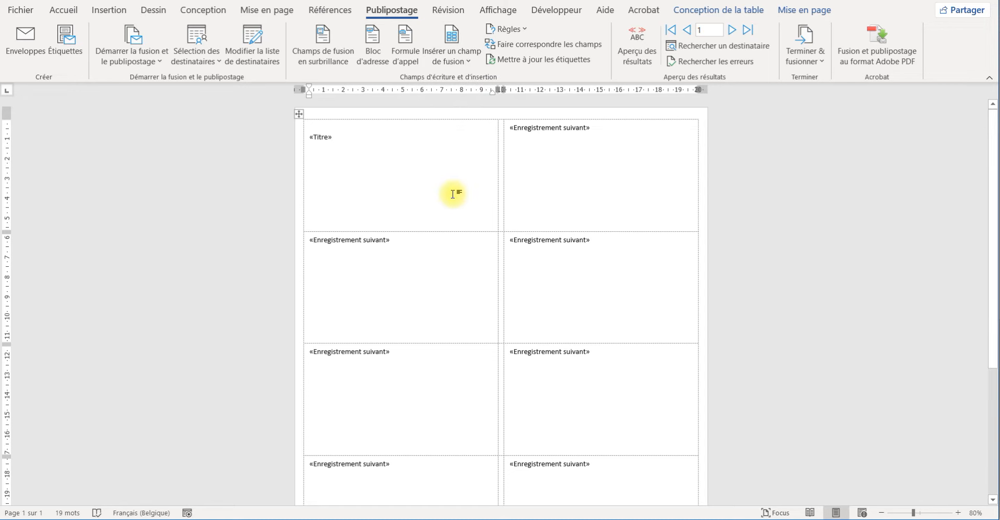
pyautogui.click(452, 34)
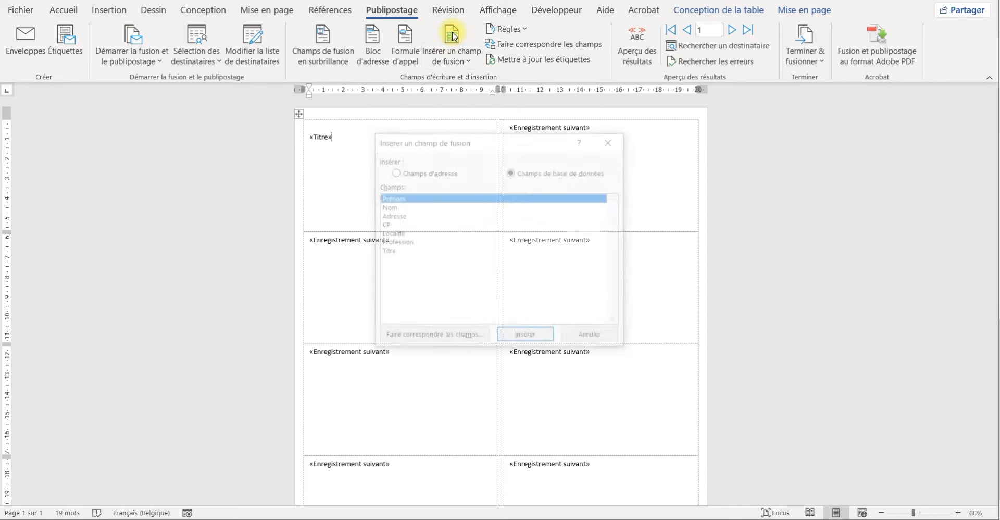
pyautogui.moveTo(478, 139); pyautogui.dragTo(609, 98)
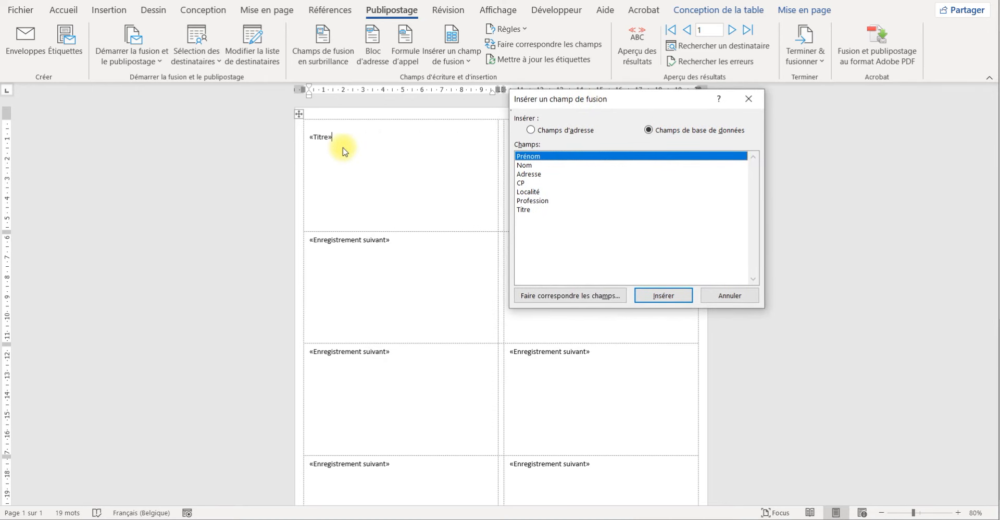
pyautogui.doubleClick(532, 158)
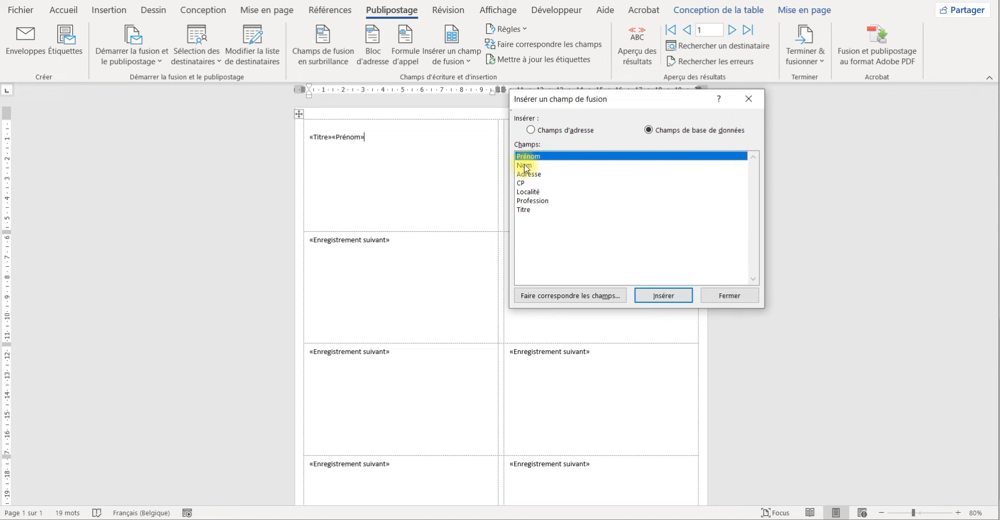
pyautogui.doubleClick(527, 165)
pyautogui.doubleClick(528, 174)
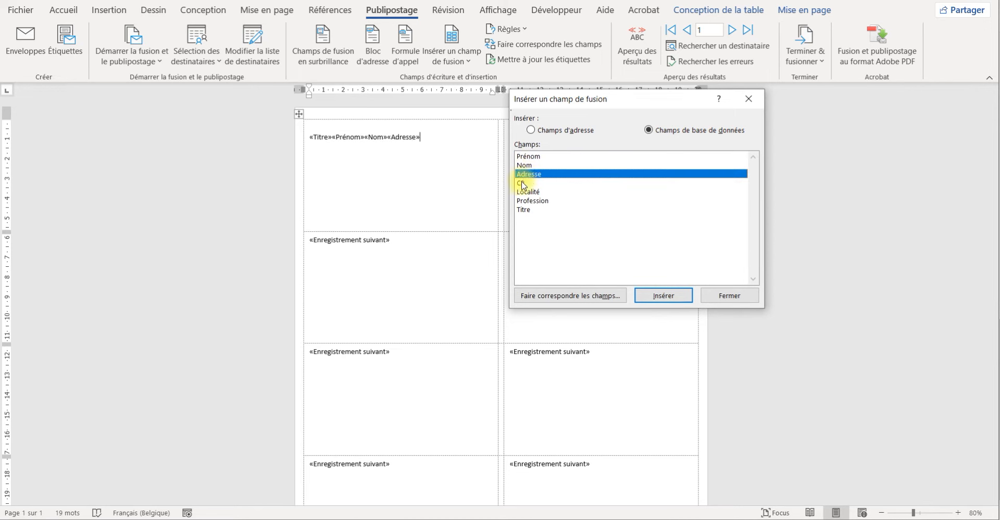
pyautogui.click(523, 183)
pyautogui.doubleClick(523, 183)
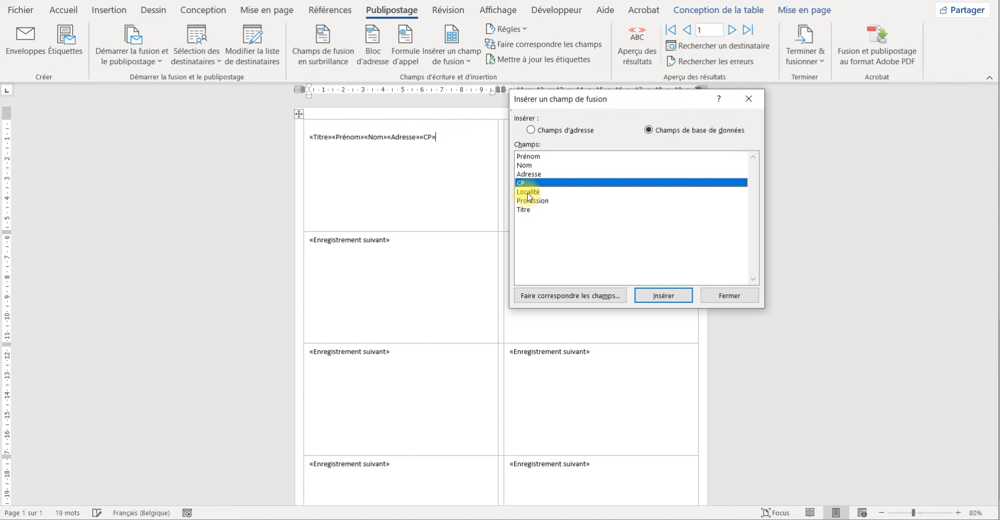
pyautogui.doubleClick(529, 192)
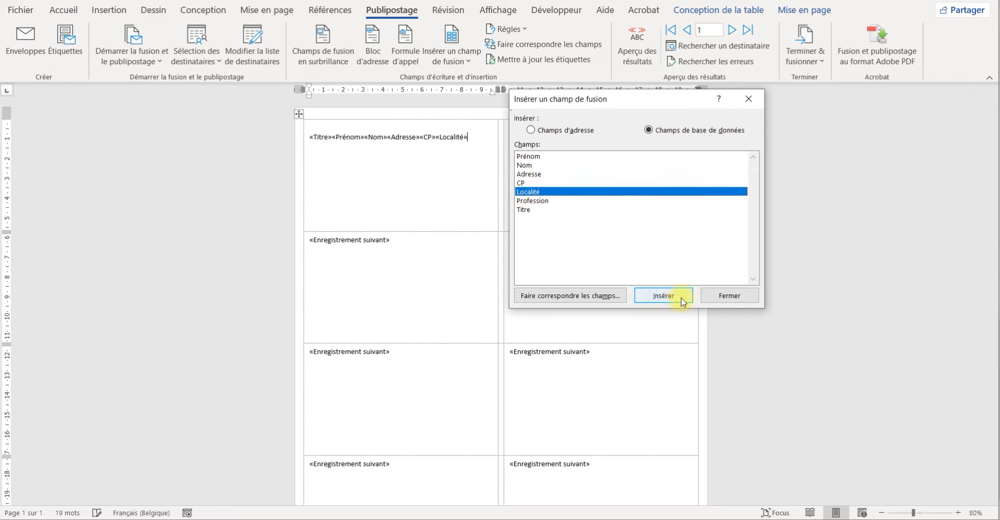
pyautogui.click(731, 296)
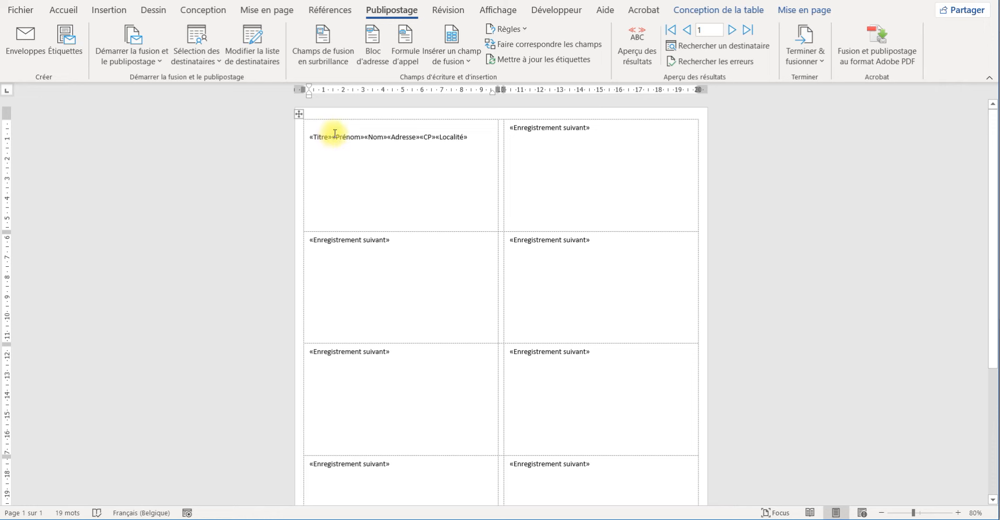
# - Highlight the merge fields and arrange them on three lines: Titre Prénom Nom, Adresse, and CP Localité, separating fields with spaces
pyautogui.click(331, 56)
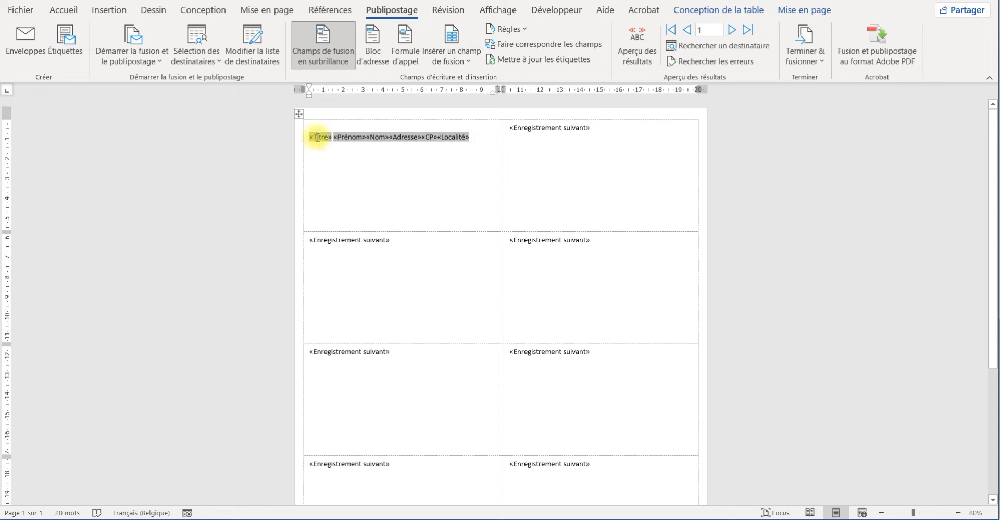
pyautogui.click(366, 137)
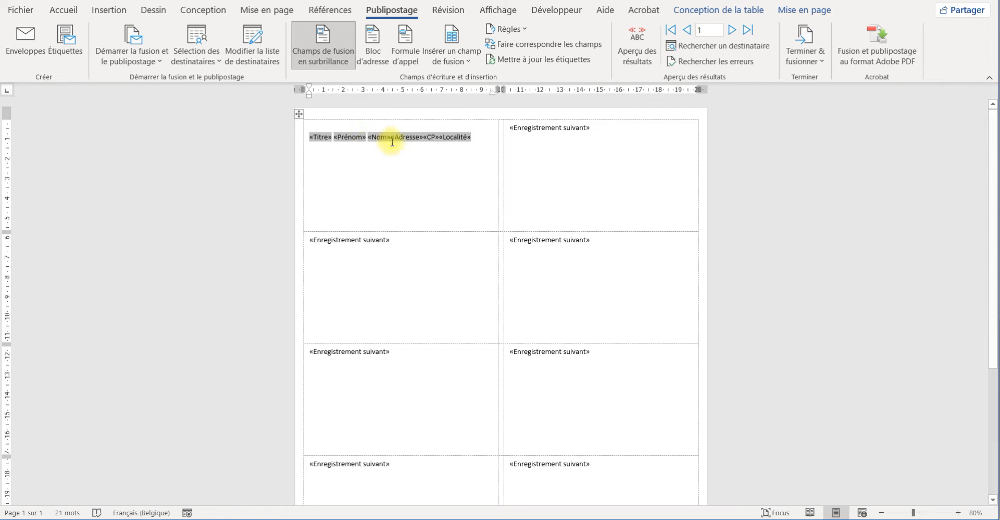
pyautogui.click(390, 136)
pyautogui.press('Return')
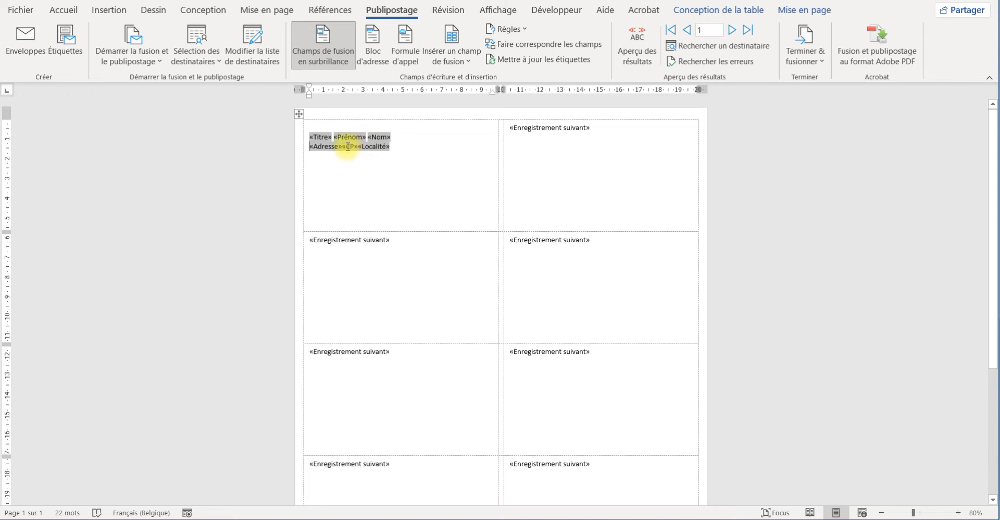
pyautogui.click(341, 145)
pyautogui.press('Return')
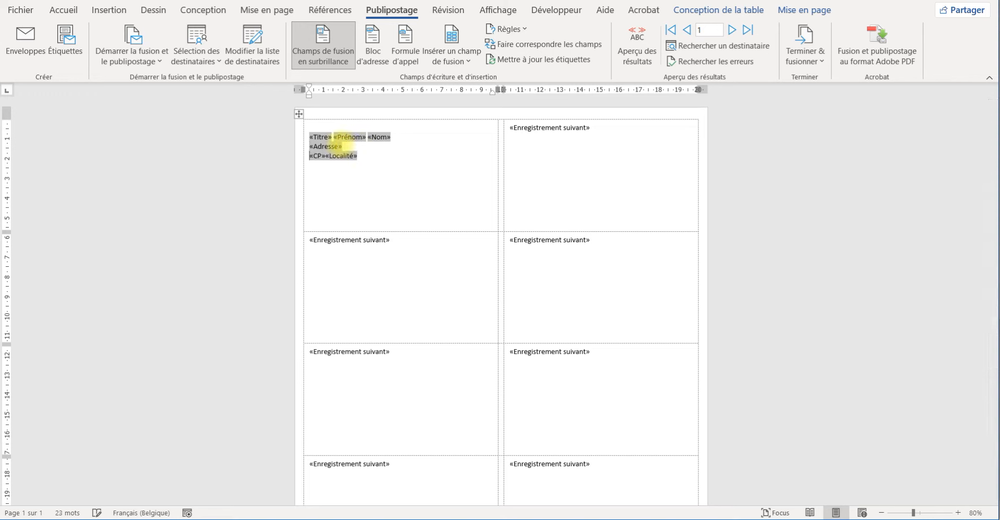
pyautogui.click(325, 154)
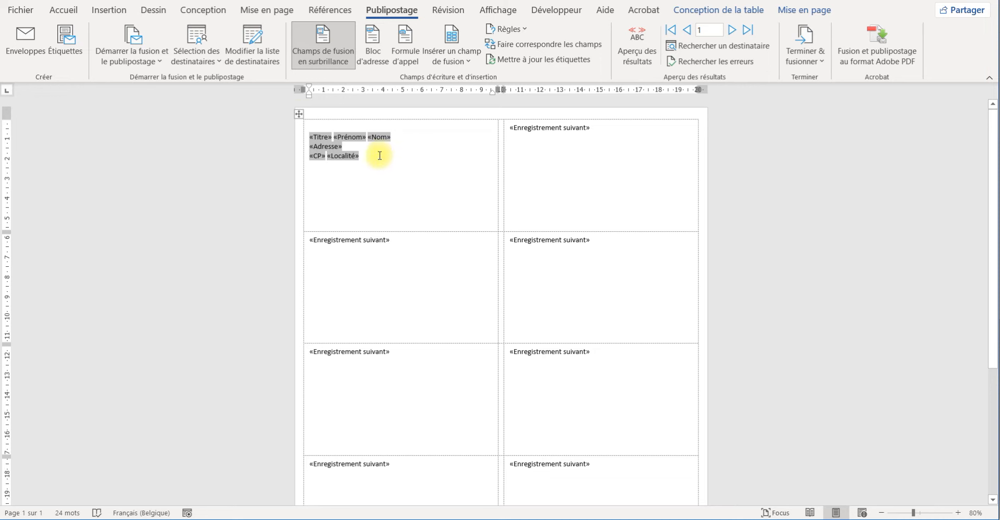
# - Align the contents of the whole label table vertically centred and to the left of their cells
pyautogui.click(300, 115)
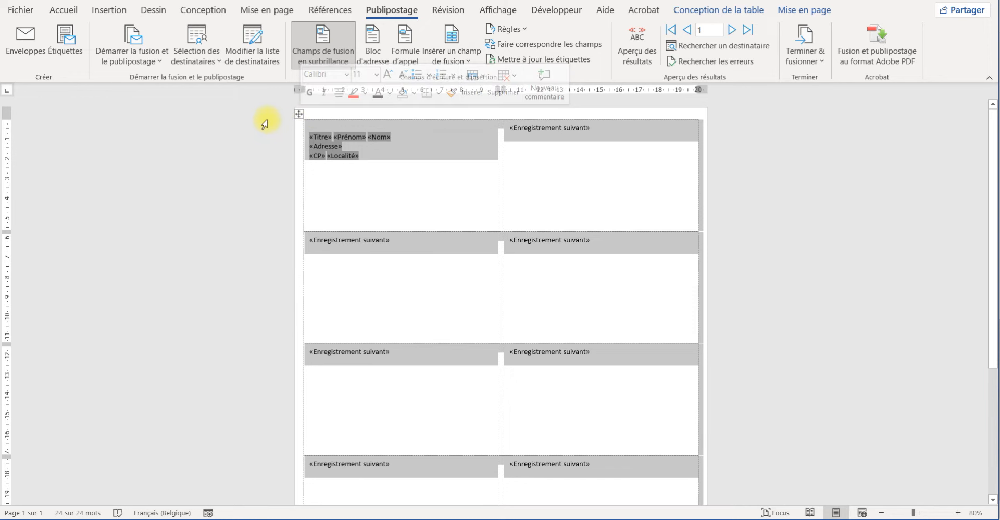
pyautogui.click(804, 10)
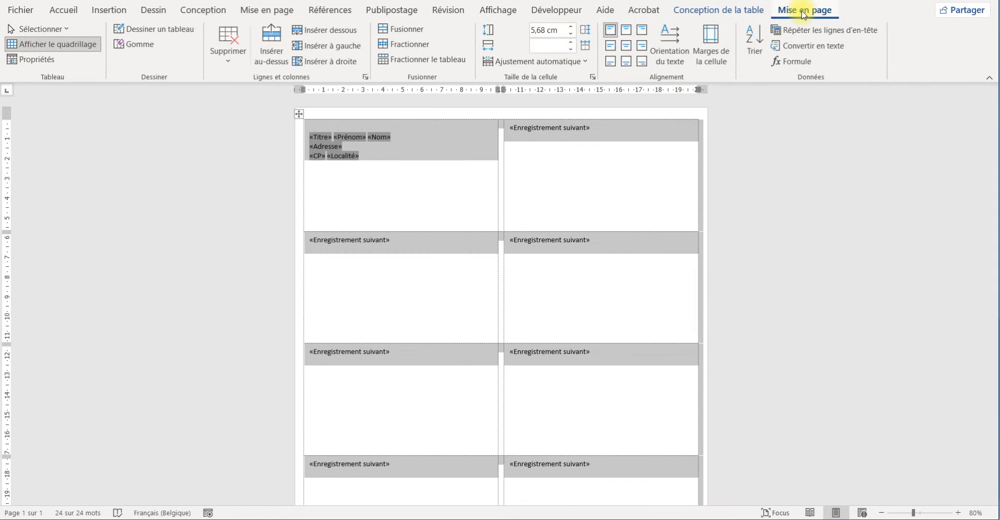
pyautogui.click(612, 47)
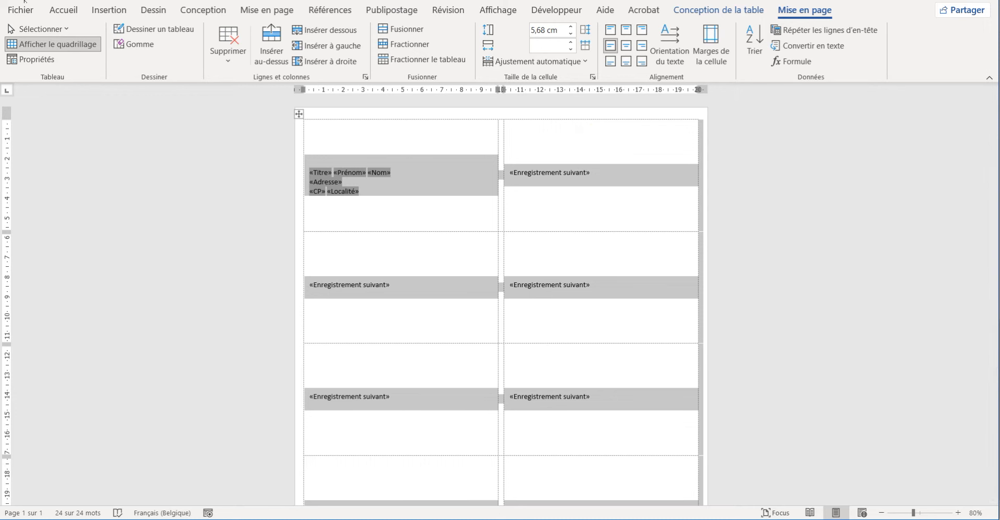
# - Increase the whole label table's font size to 12 and set its line spacing to 1,5
pyautogui.click(70, 13)
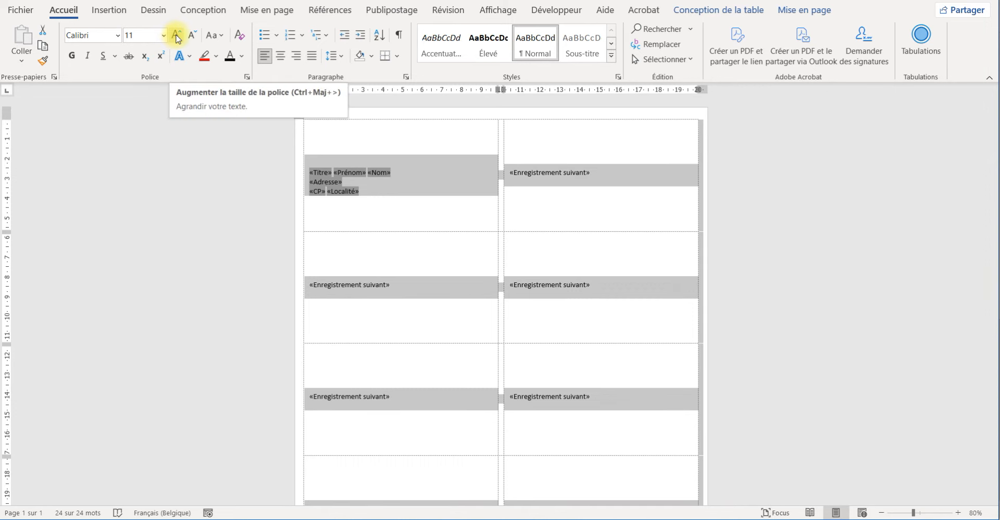
pyautogui.click(177, 36)
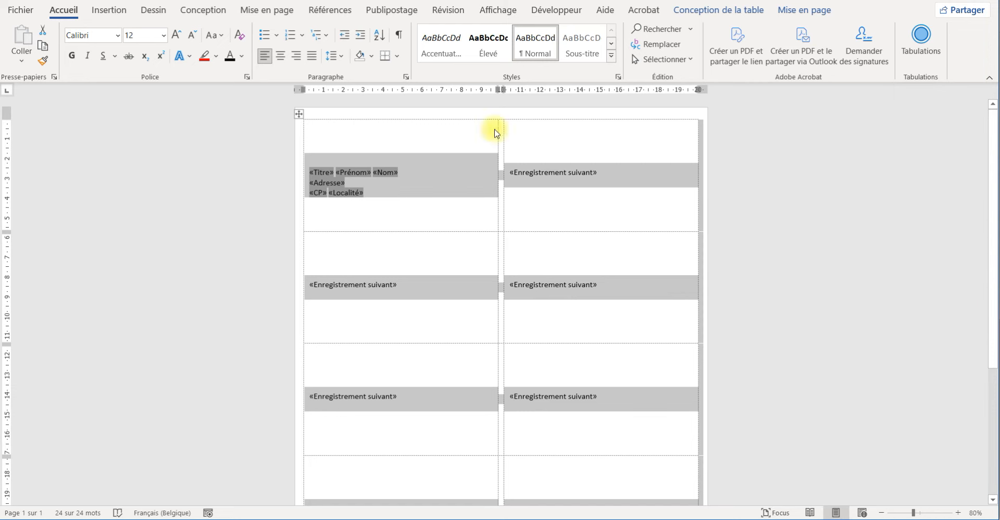
pyautogui.click(340, 61)
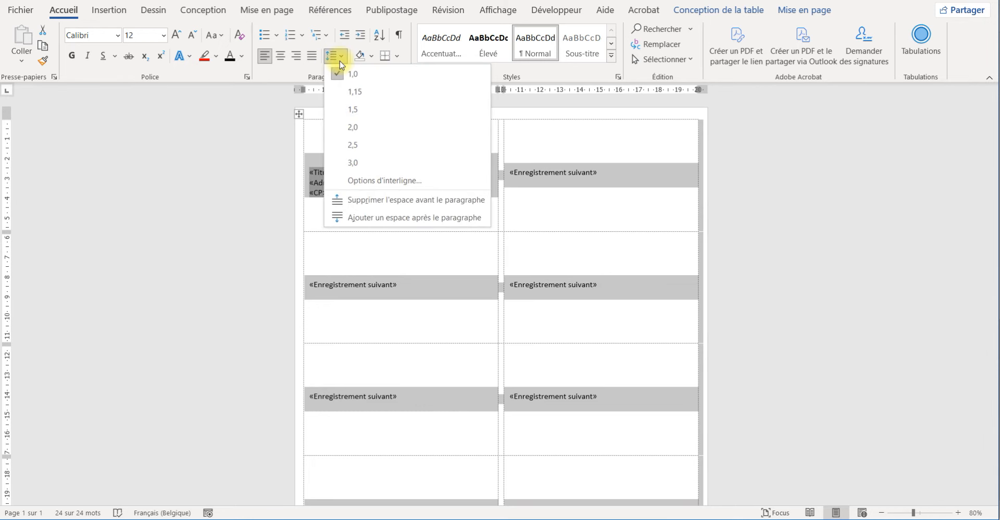
pyautogui.click(378, 109)
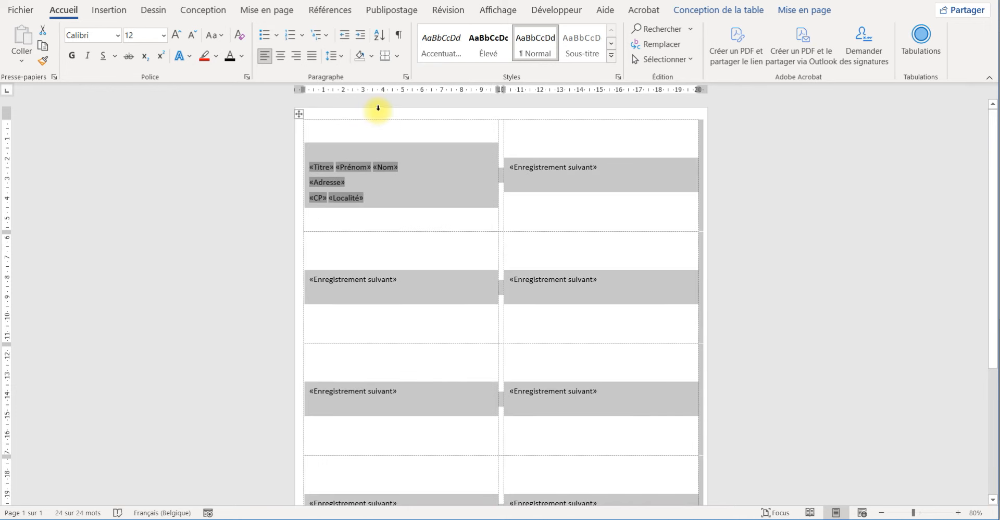
# - Indent the three address lines in the first label by about 0.5 cm from the left
pyautogui.click(410, 168)
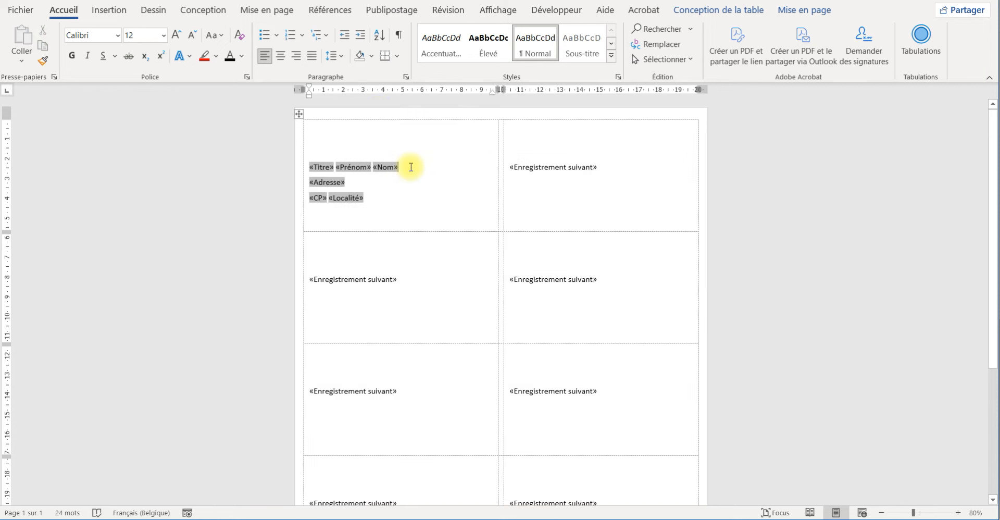
pyautogui.moveTo(372, 199); pyautogui.dragTo(313, 169)
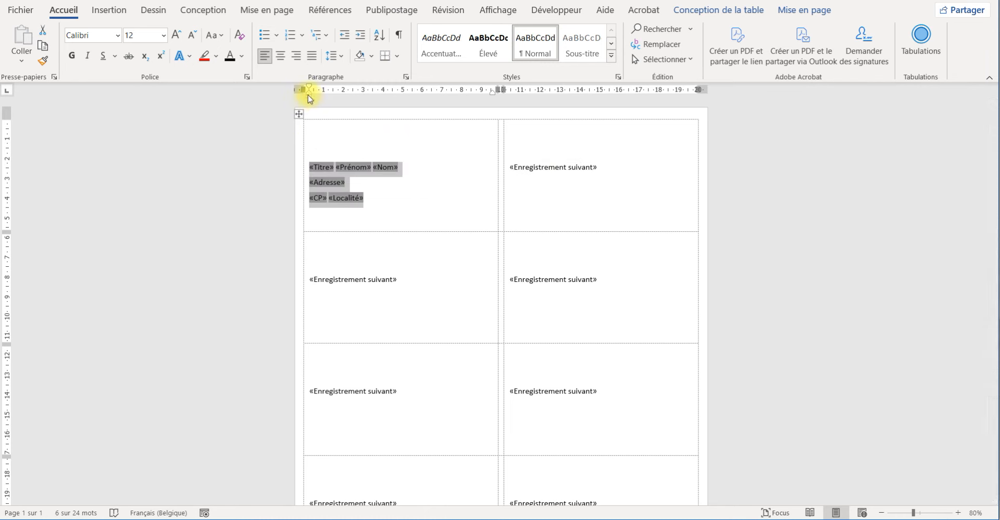
pyautogui.moveTo(309, 99); pyautogui.dragTo(319, 98)
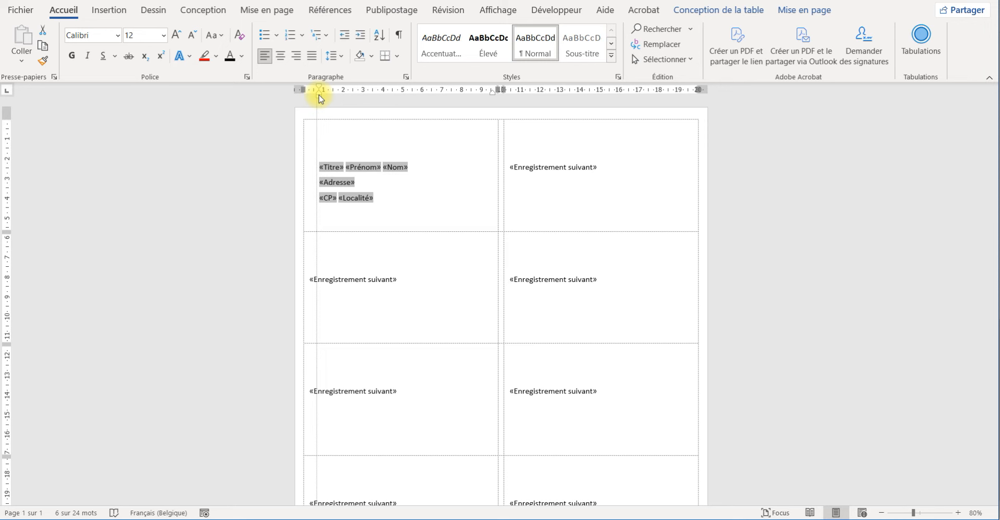
pyautogui.moveTo(321, 99); pyautogui.dragTo(321, 99)
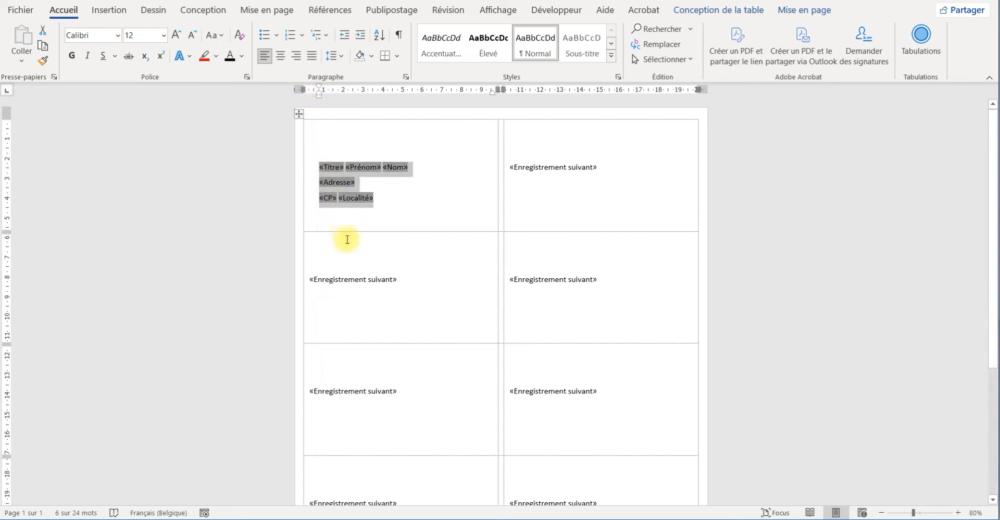
# - Indent the text of every label in both columns of the table by about 0.5 cm from the left
pyautogui.click(397, 113)
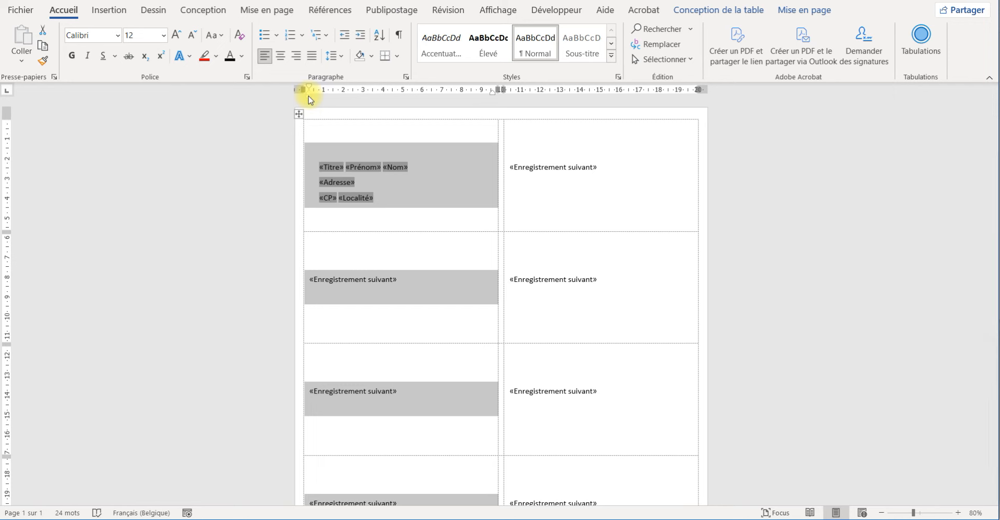
pyautogui.moveTo(310, 94); pyautogui.dragTo(319, 96)
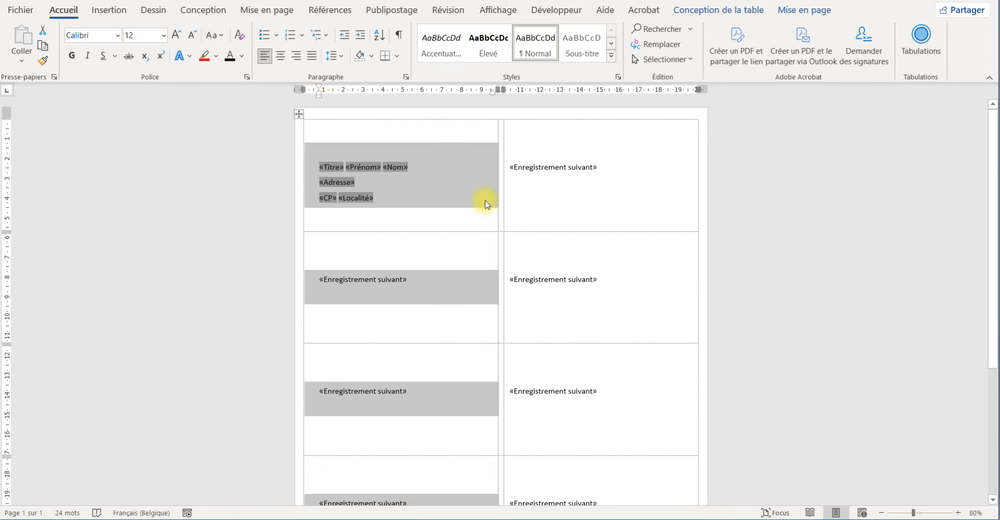
pyautogui.click(581, 112)
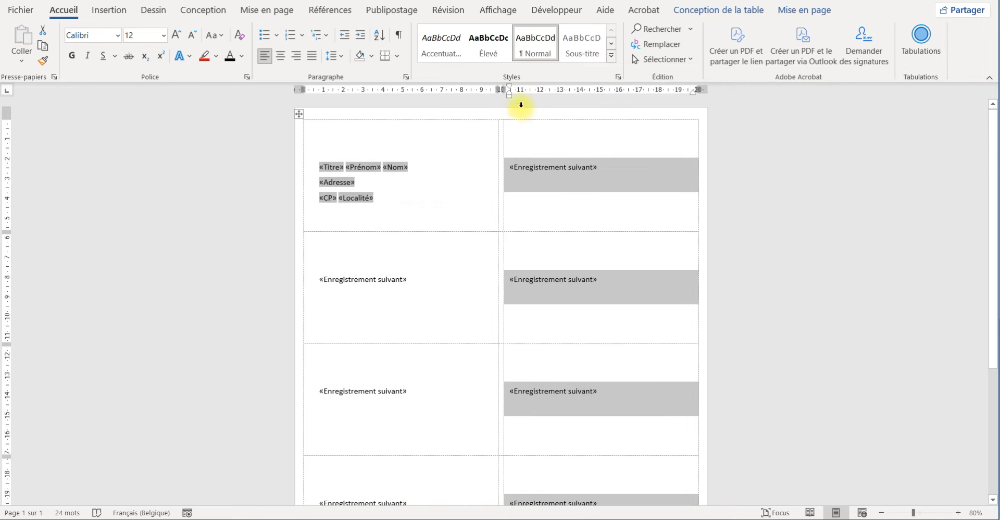
pyautogui.moveTo(508, 96); pyautogui.dragTo(520, 98)
pyautogui.click(399, 210)
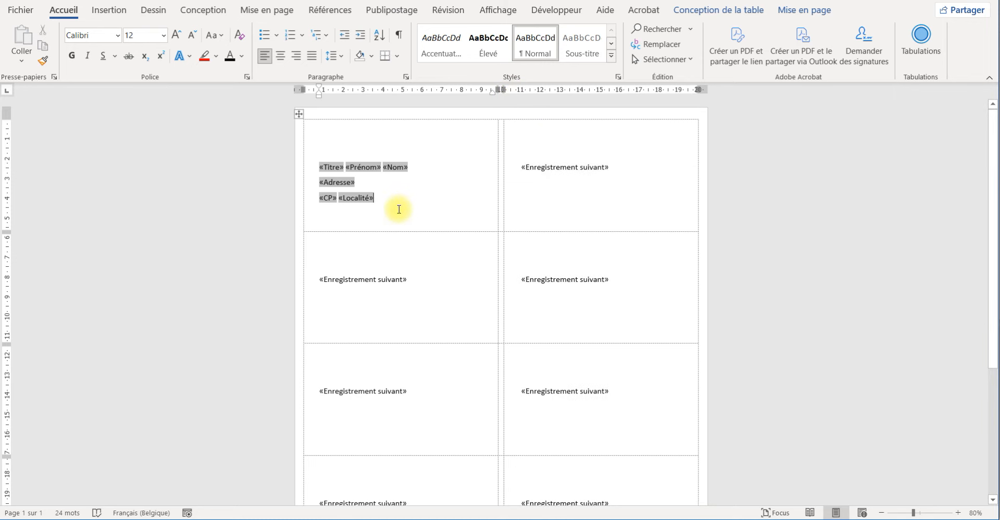
# - Format the three lines of merge fields in the first label as bold Century Gothic
pyautogui.moveTo(389, 204); pyautogui.dragTo(319, 169)
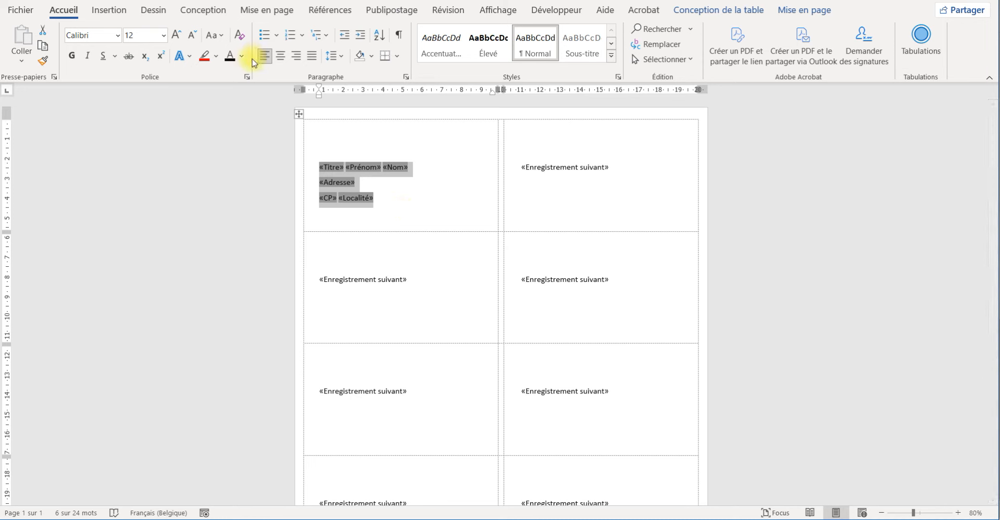
pyautogui.click(72, 55)
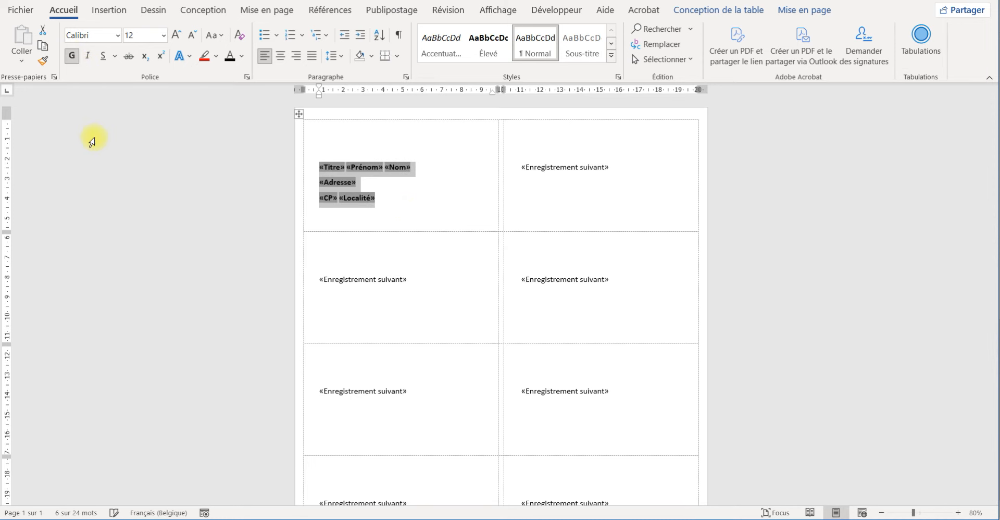
pyautogui.click(119, 35)
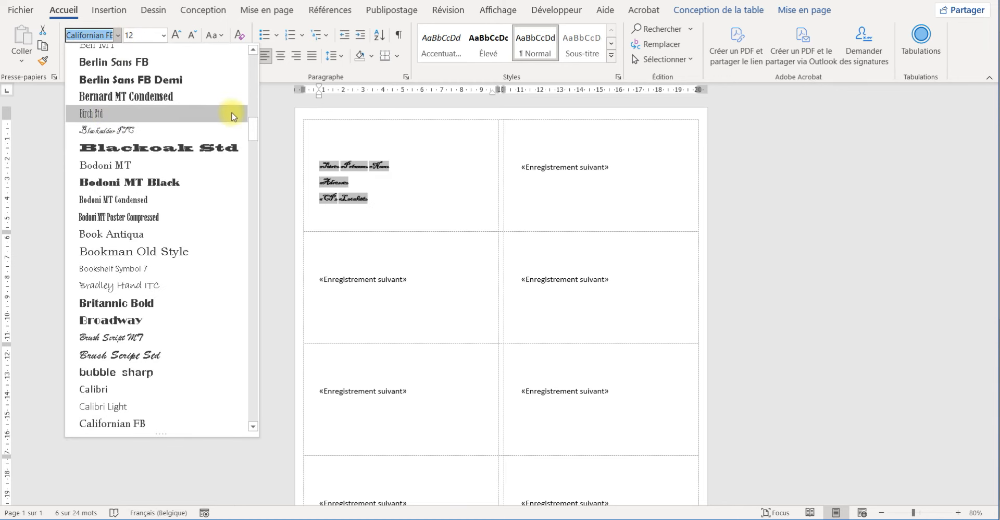
pyautogui.moveTo(253, 127); pyautogui.dragTo(254, 61)
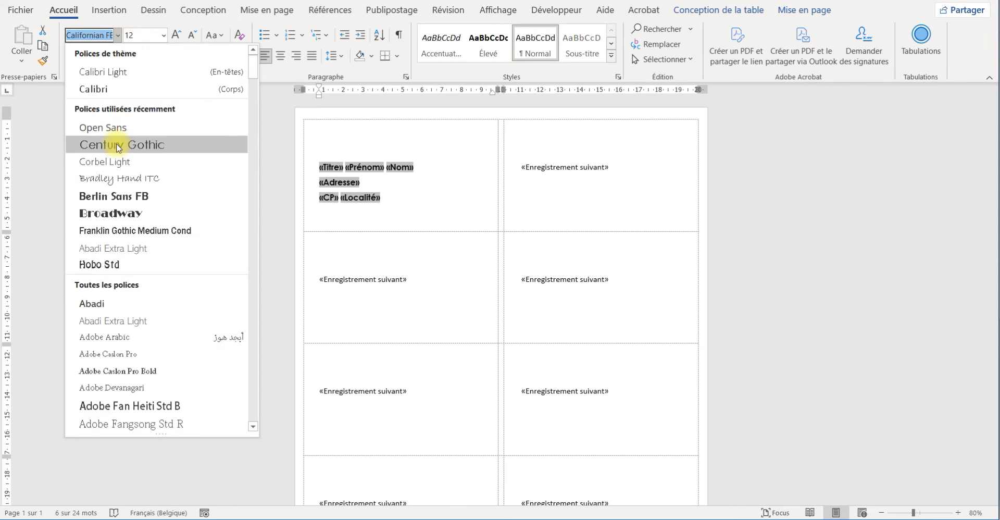
pyautogui.click(165, 145)
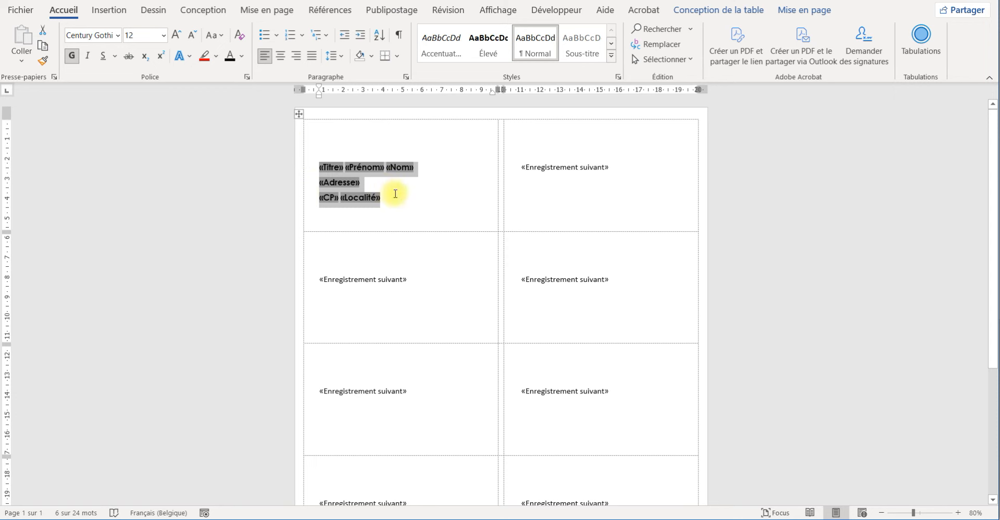
pyautogui.click(413, 215)
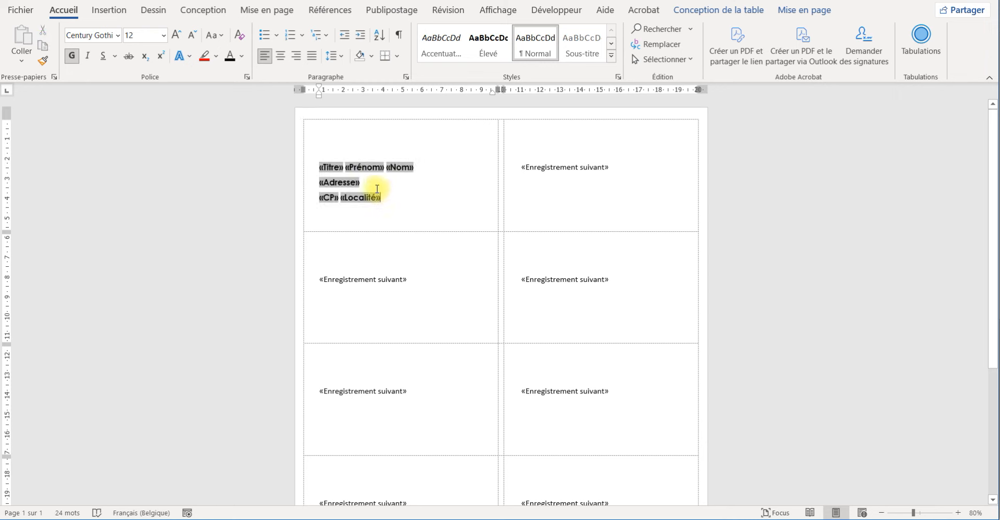
# - Copy the first label's formatting onto the second-column labels and the remaining first-column labels with the format painter
pyautogui.moveTo(379, 195); pyautogui.dragTo(311, 127)
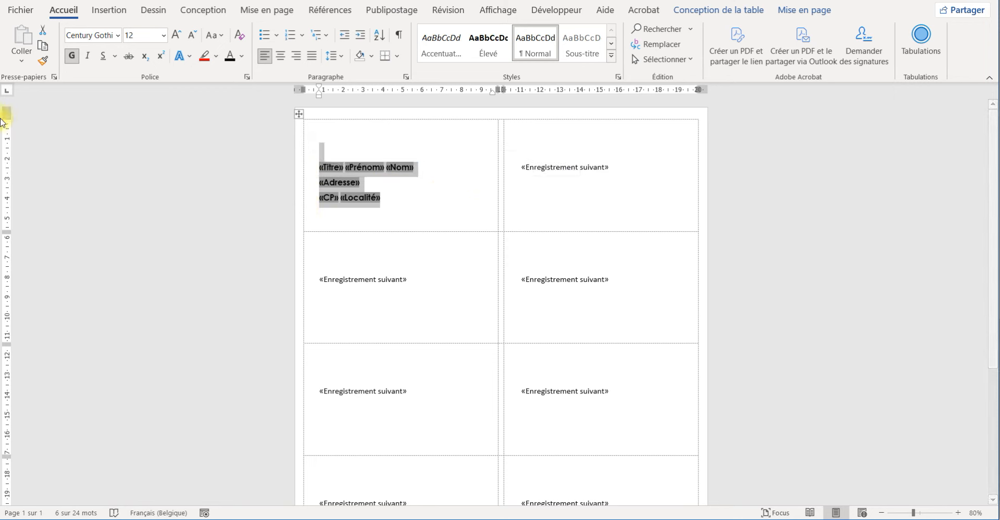
pyautogui.click(45, 61)
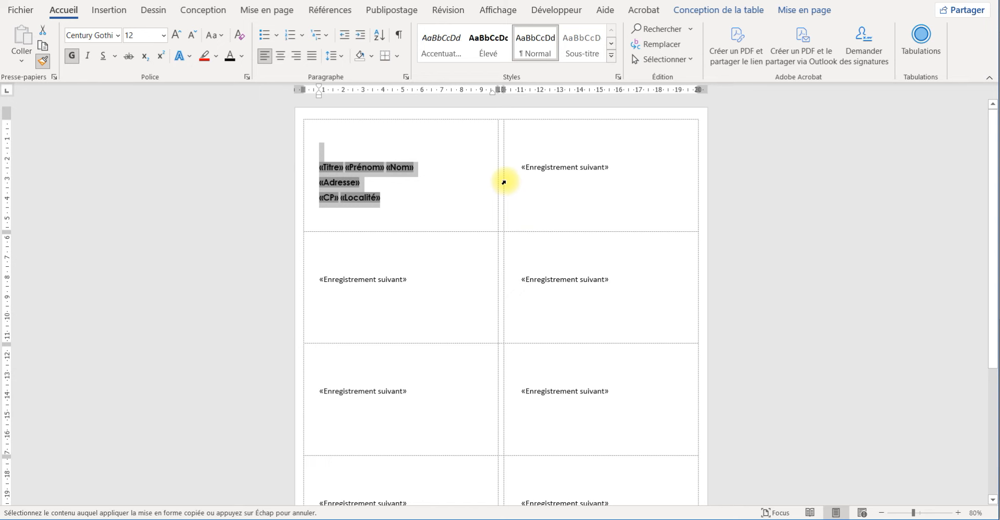
pyautogui.moveTo(504, 183)
pyautogui.mouseDown()
pyautogui.moveTo(555, 507)
pyautogui.moveTo(582, 464)
pyautogui.mouseUp()
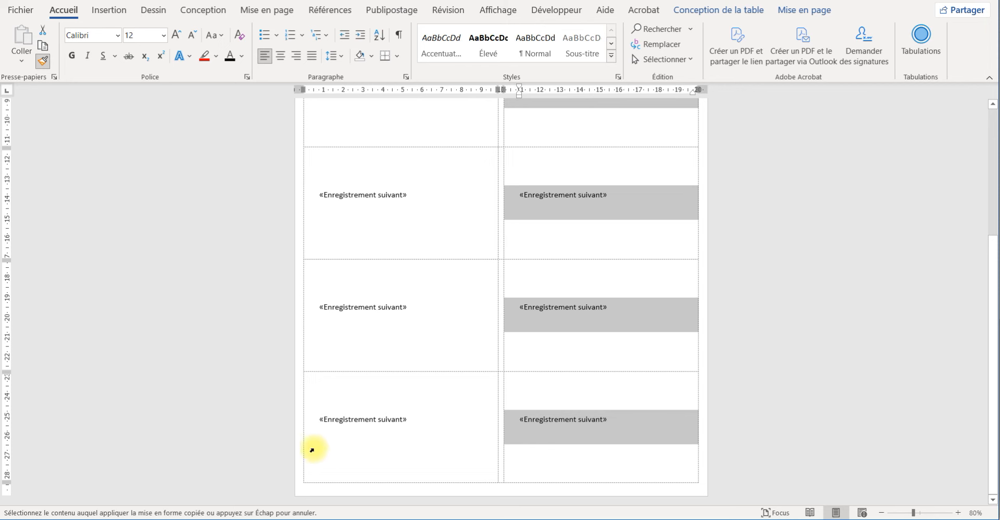
pyautogui.moveTo(302, 453)
pyautogui.mouseDown()
pyautogui.moveTo(324, 353)
pyautogui.moveTo(335, 87)
pyautogui.moveTo(336, 156)
pyautogui.mouseUp()
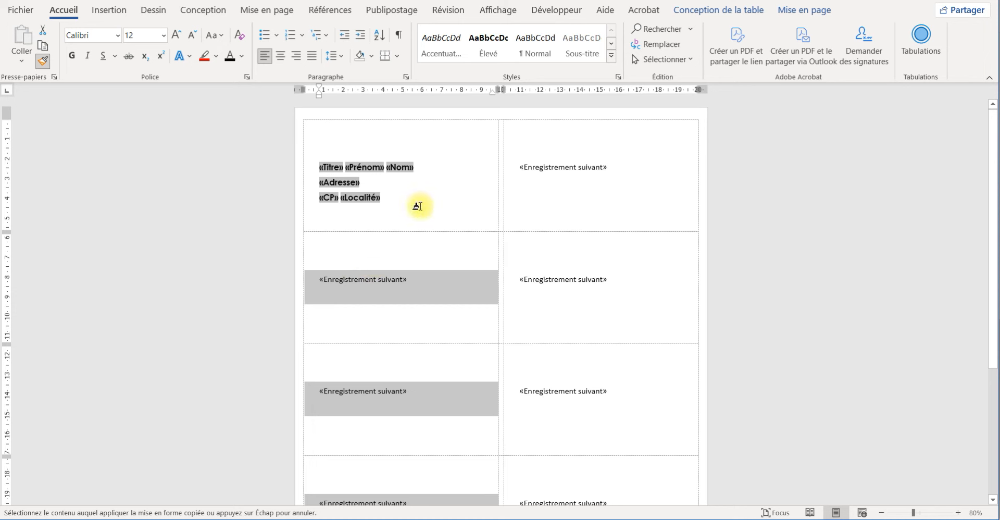
pyautogui.click(420, 207)
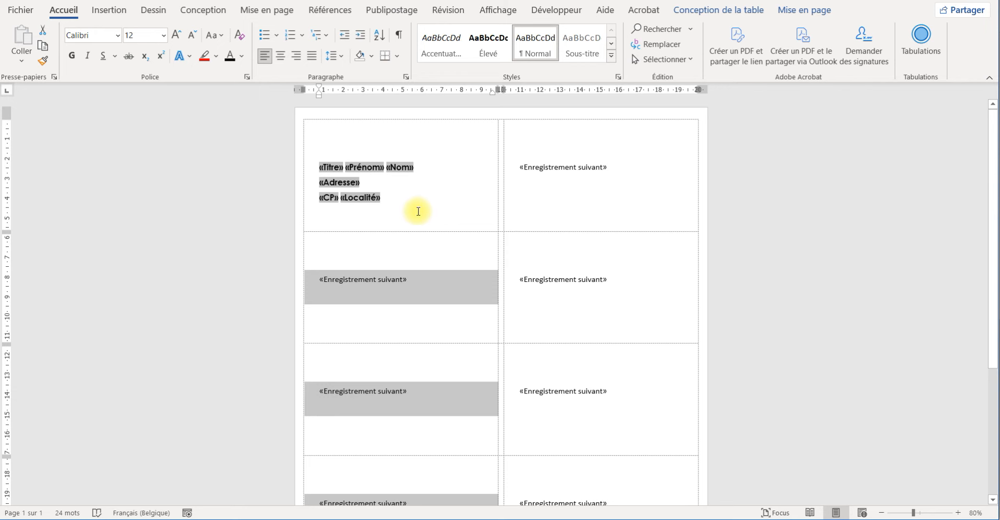
# - Update the labels so the first label's merge fields are repeated in every other label
pyautogui.click(382, 12)
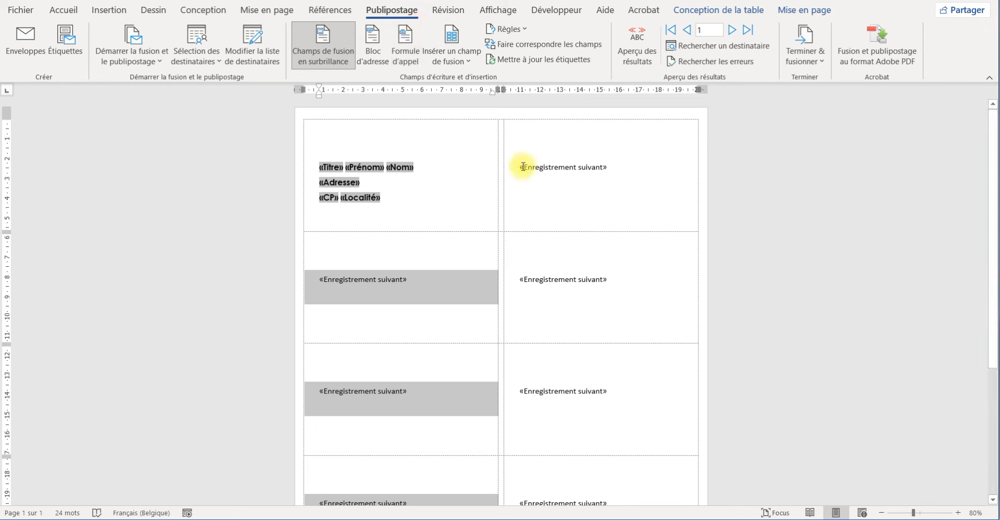
pyautogui.click(624, 166)
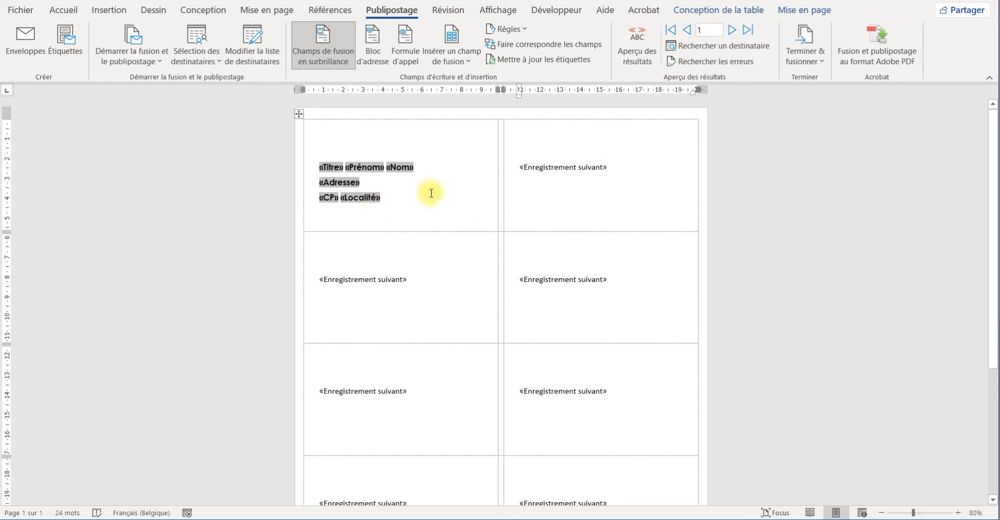
pyautogui.click(513, 64)
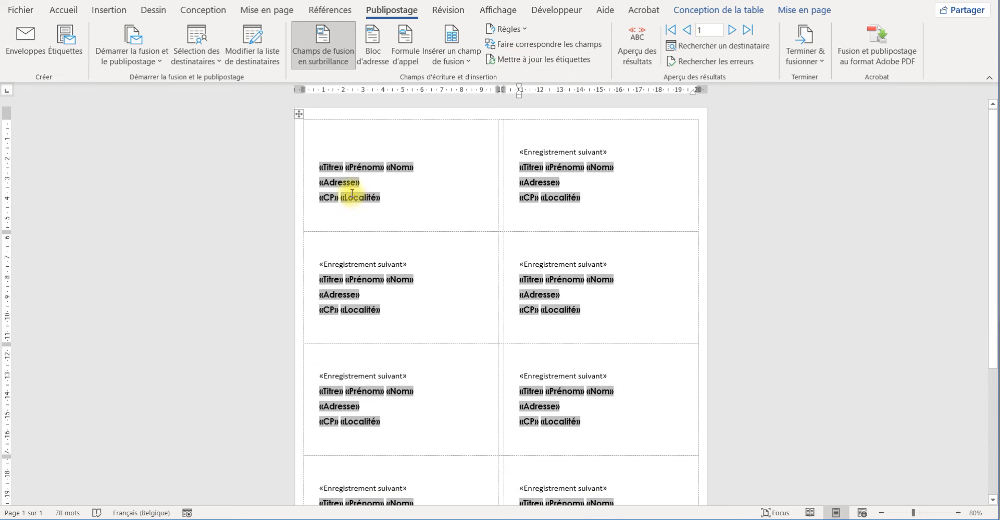
# - Show the paragraph marks and delete the empty line above the merge fields in the first label
pyautogui.click(337, 140)
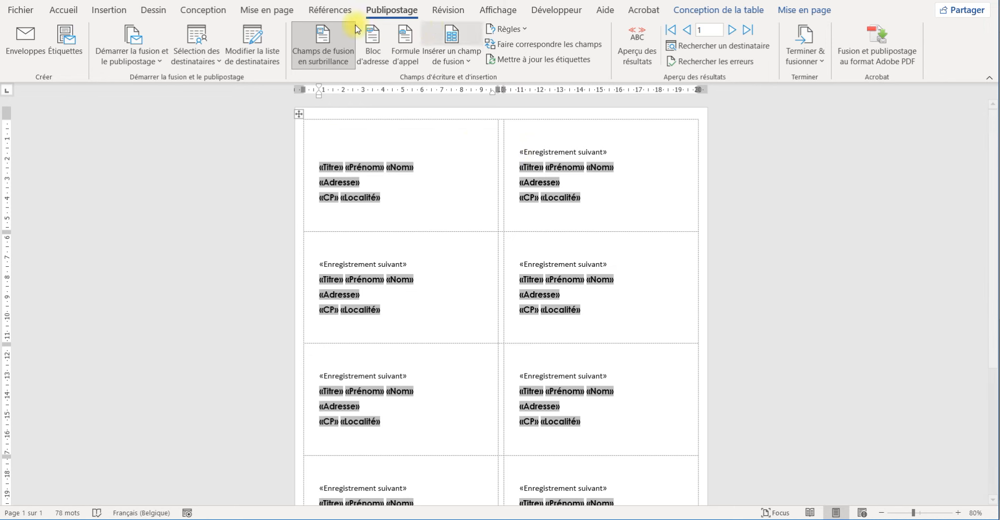
pyautogui.click(64, 10)
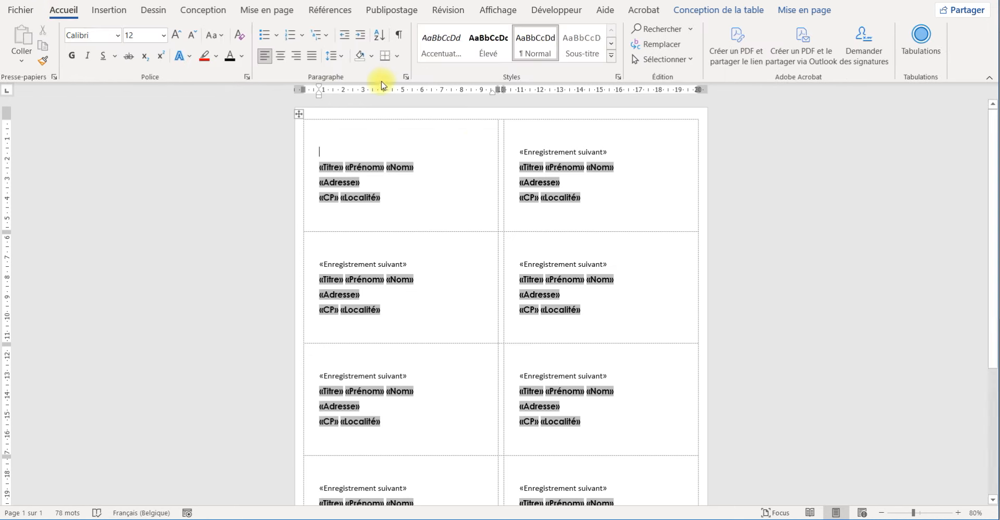
pyautogui.click(401, 36)
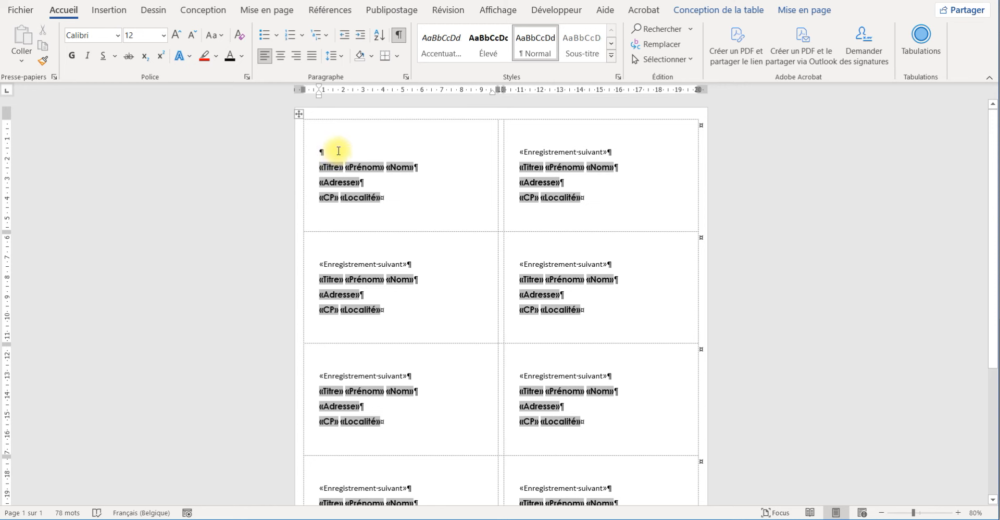
pyautogui.press('Delete')
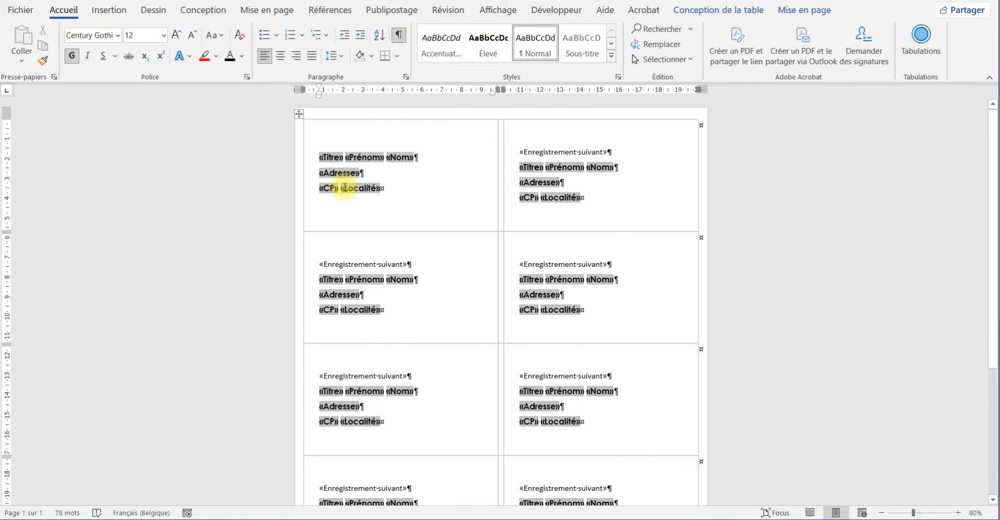
pyautogui.click(382, 188)
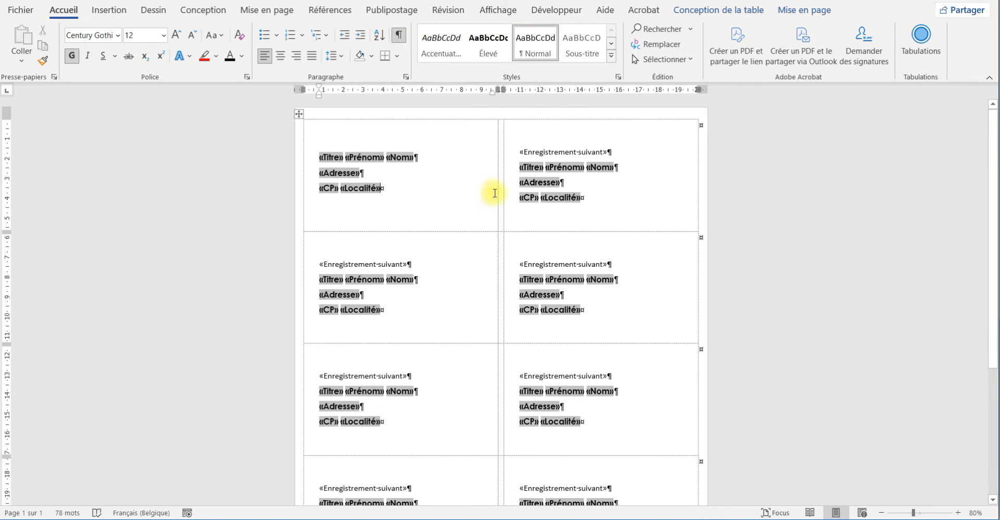
pyautogui.press('Return')
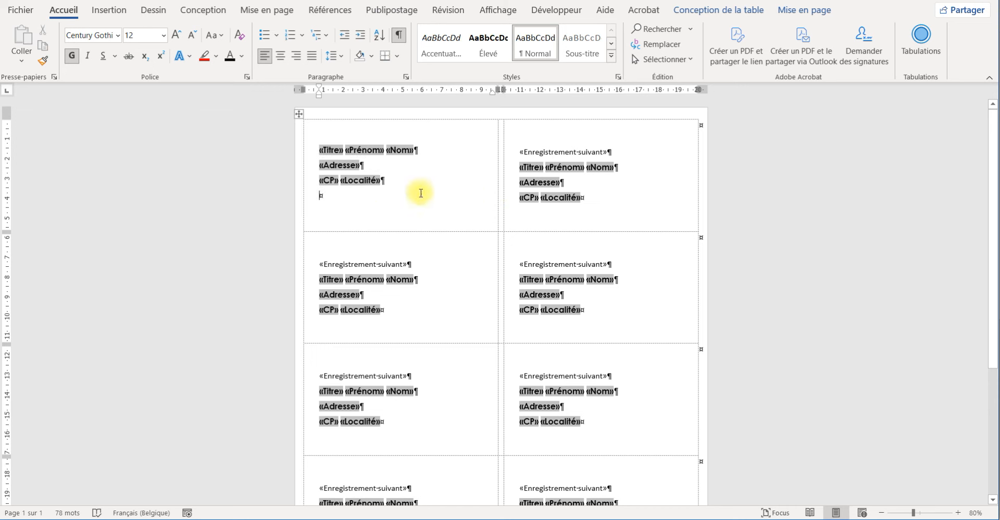
pyautogui.press('BackSpace')
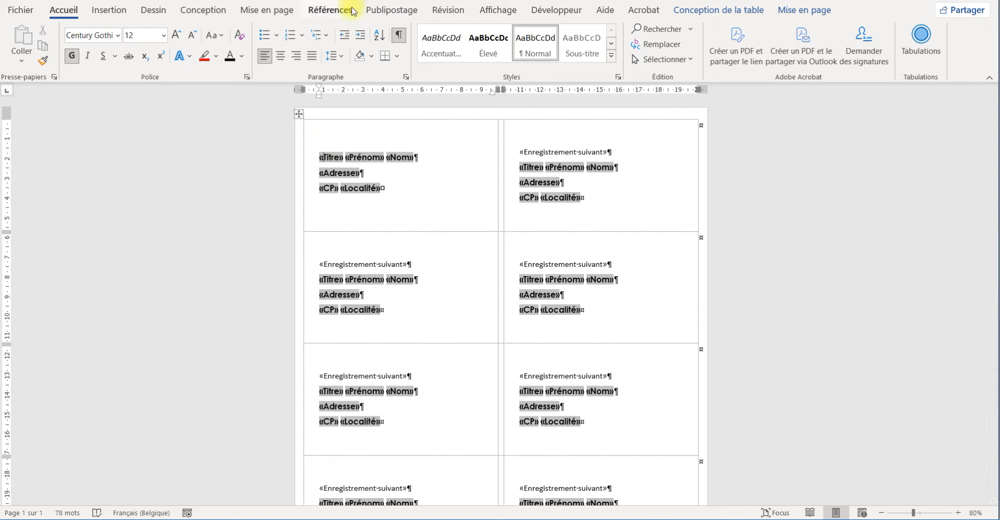
# - Update all labels to match the first label without its empty line, and briefly preview the merged results
pyautogui.click(392, 10)
pyautogui.click(536, 59)
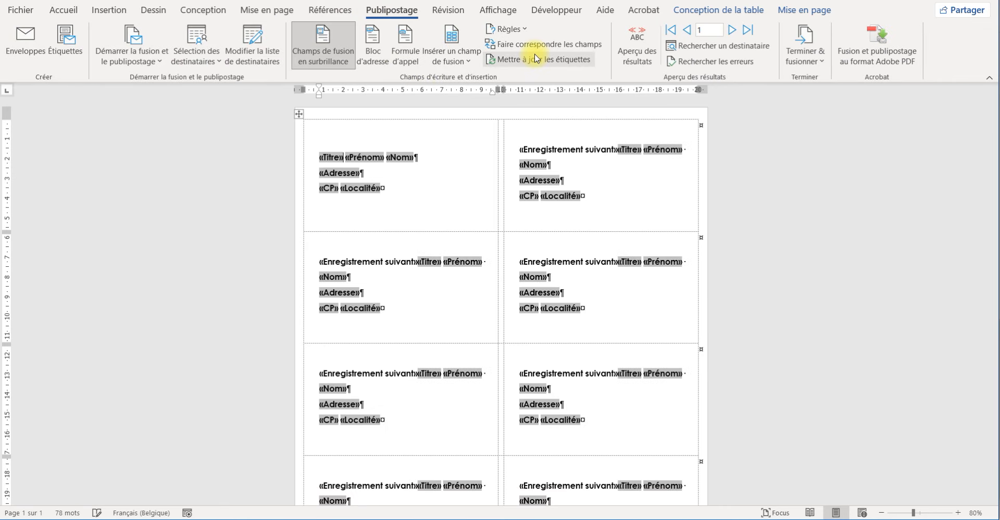
pyautogui.click(631, 152)
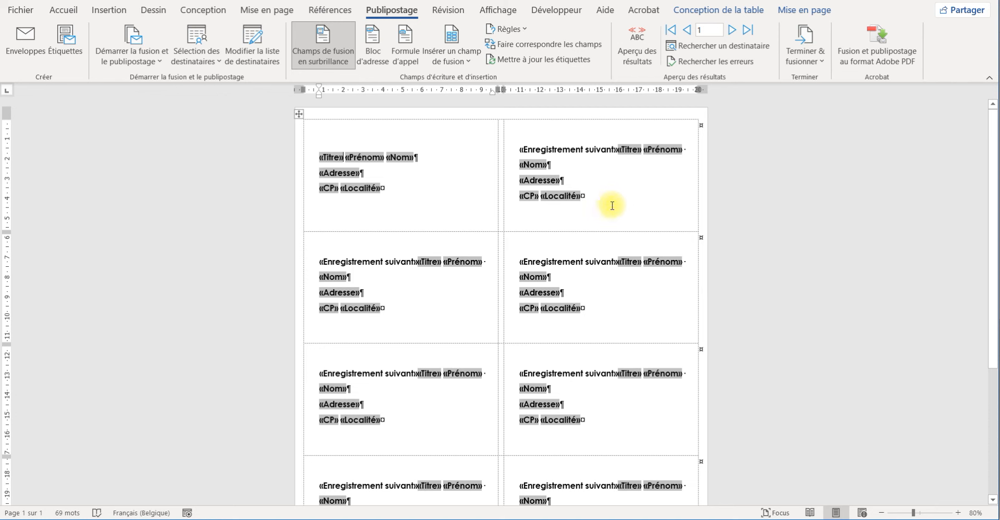
pyautogui.click(634, 52)
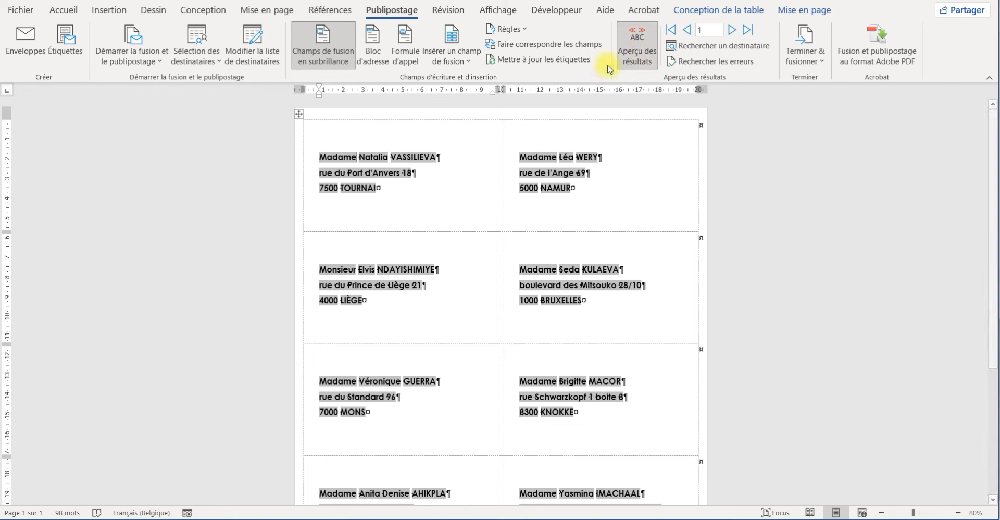
pyautogui.click(638, 40)
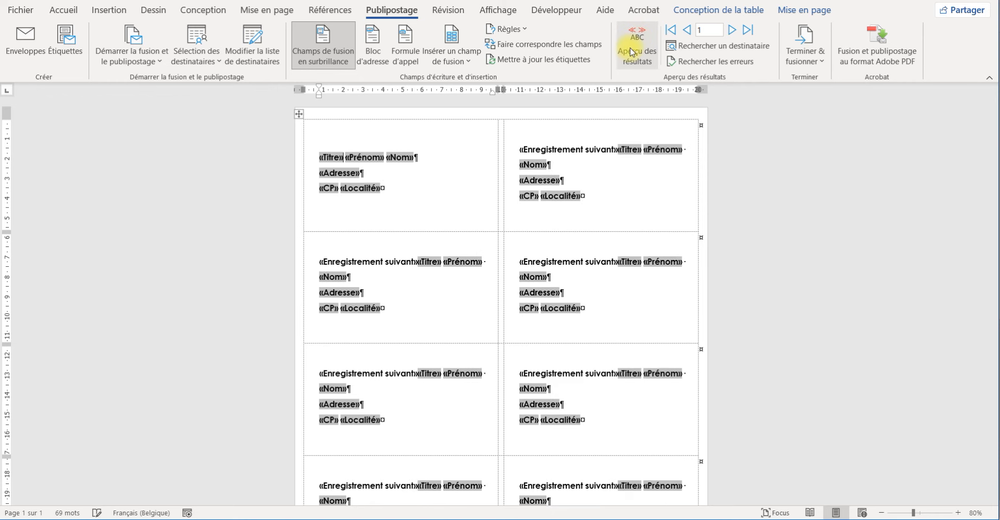
# - Merge all records (Tous) into a new document of individual labels and look through the resulting labels
pyautogui.click(812, 62)
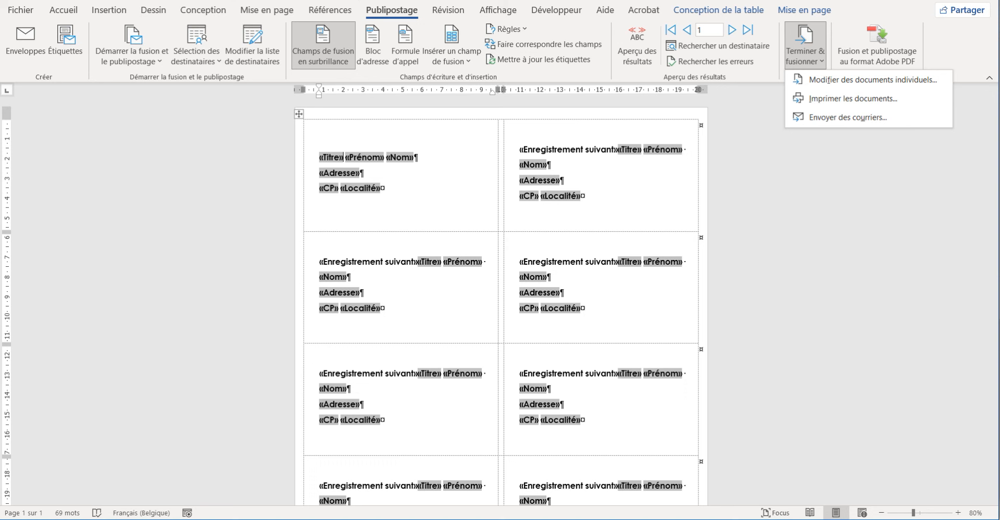
pyautogui.click(911, 83)
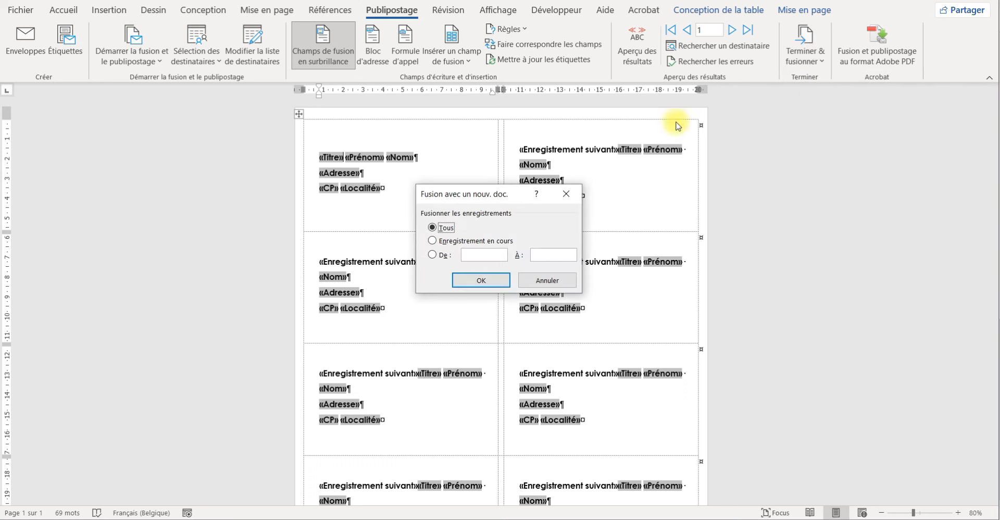
pyautogui.click(478, 282)
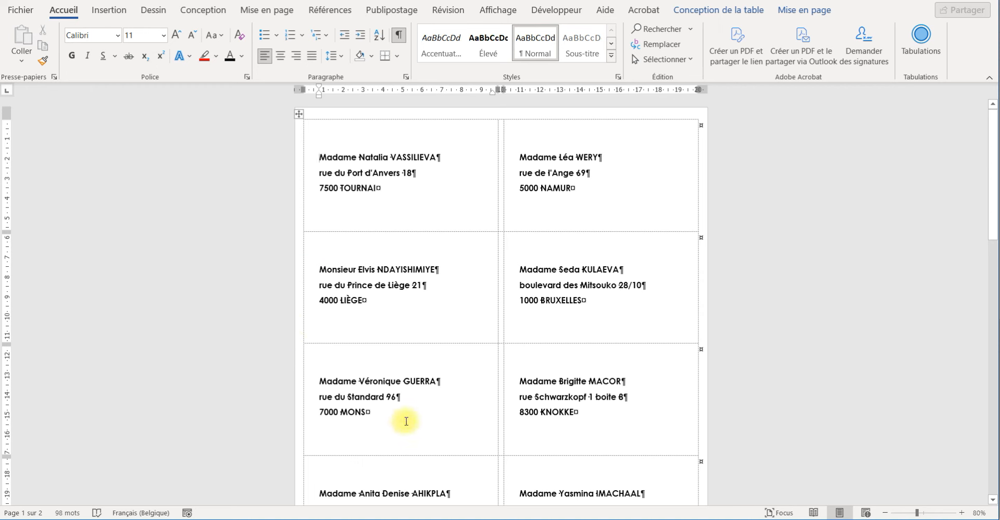
pyautogui.scroll(-6, 656, 284)
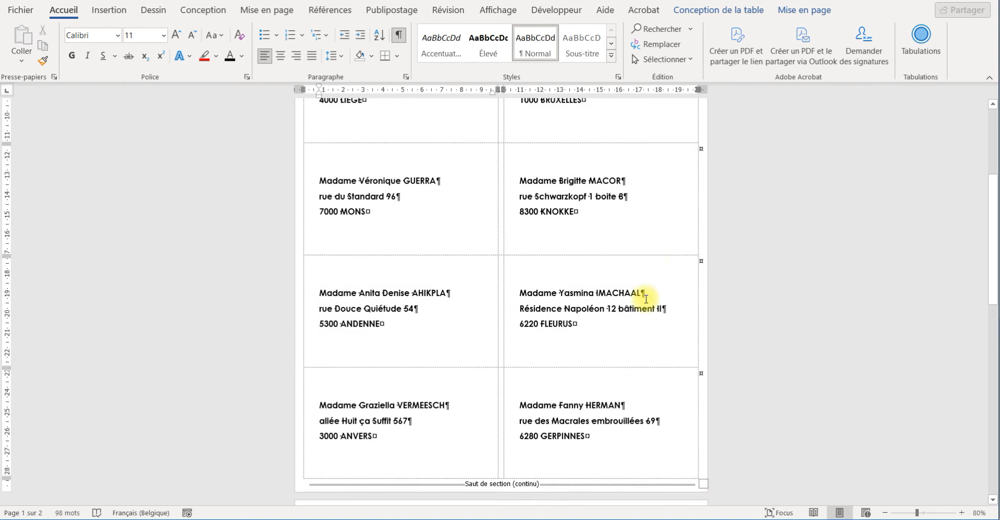
pyautogui.scroll(6, 645, 299)
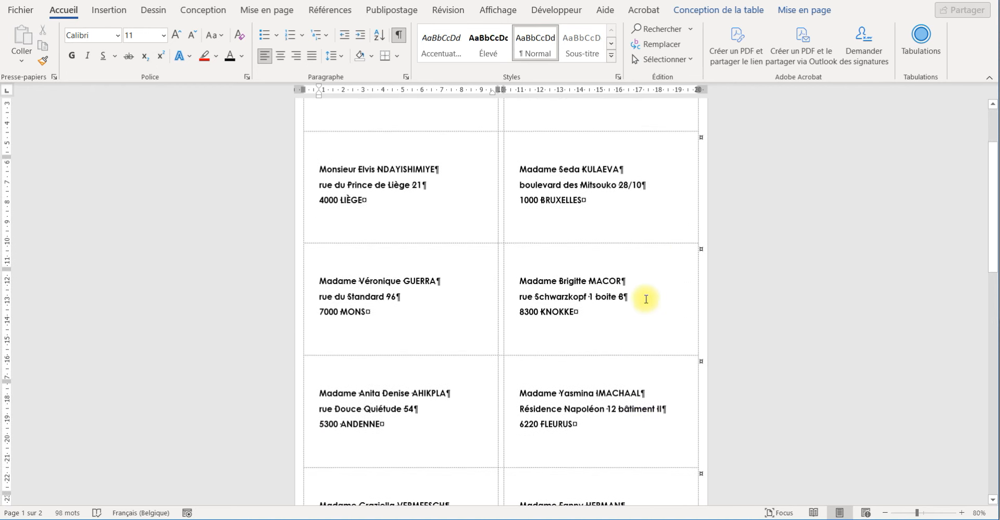
pyautogui.scroll(1, 645, 299)
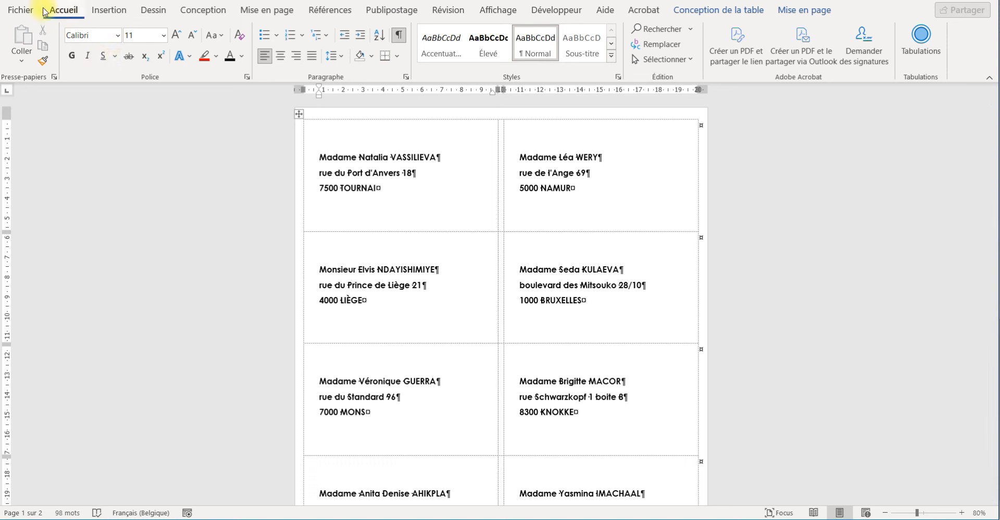
# - Save the merged label document as a Word document in the Documents folder under the suggested file name
pyautogui.click(20, 10)
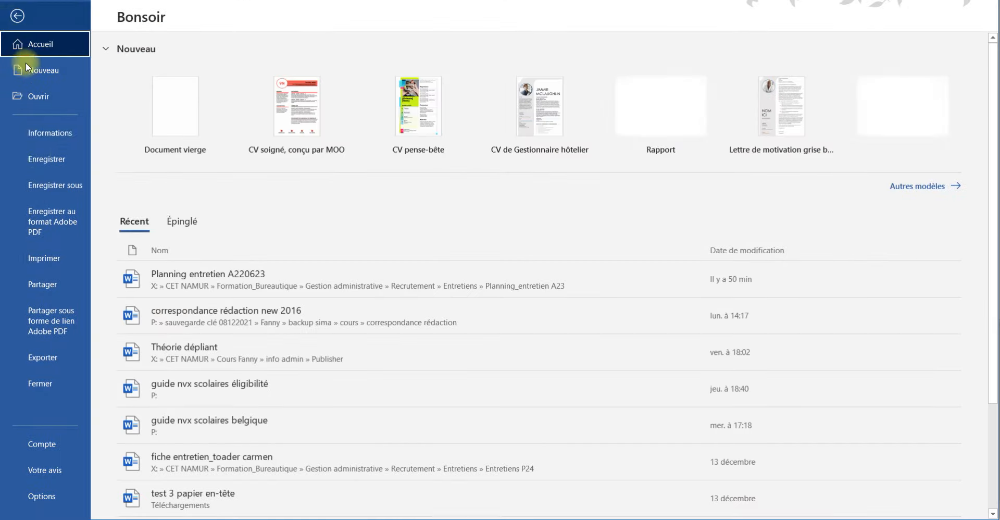
pyautogui.click(39, 166)
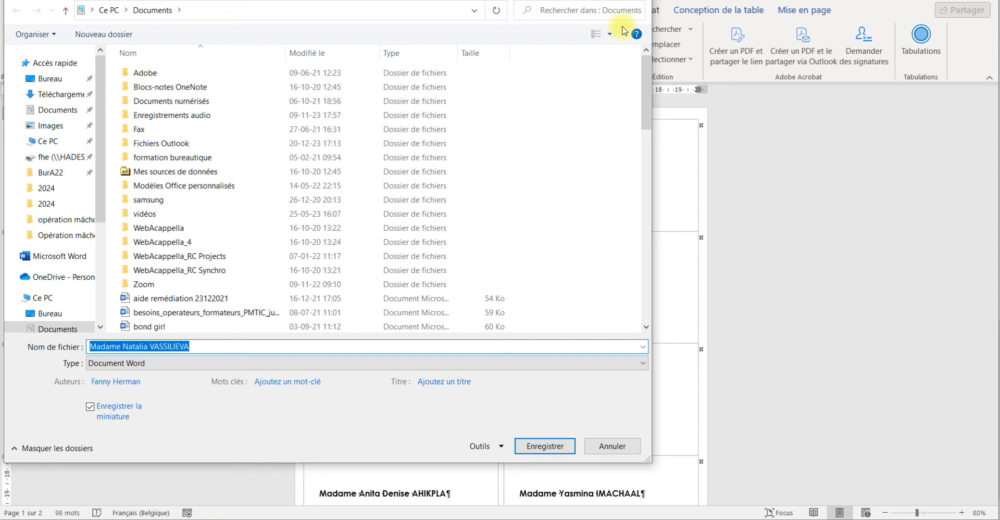
pyautogui.press('Return')
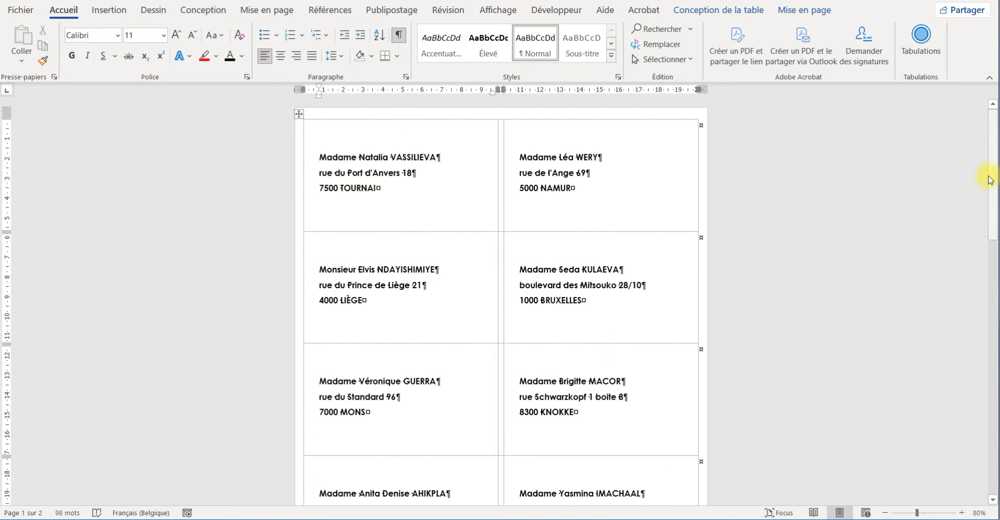